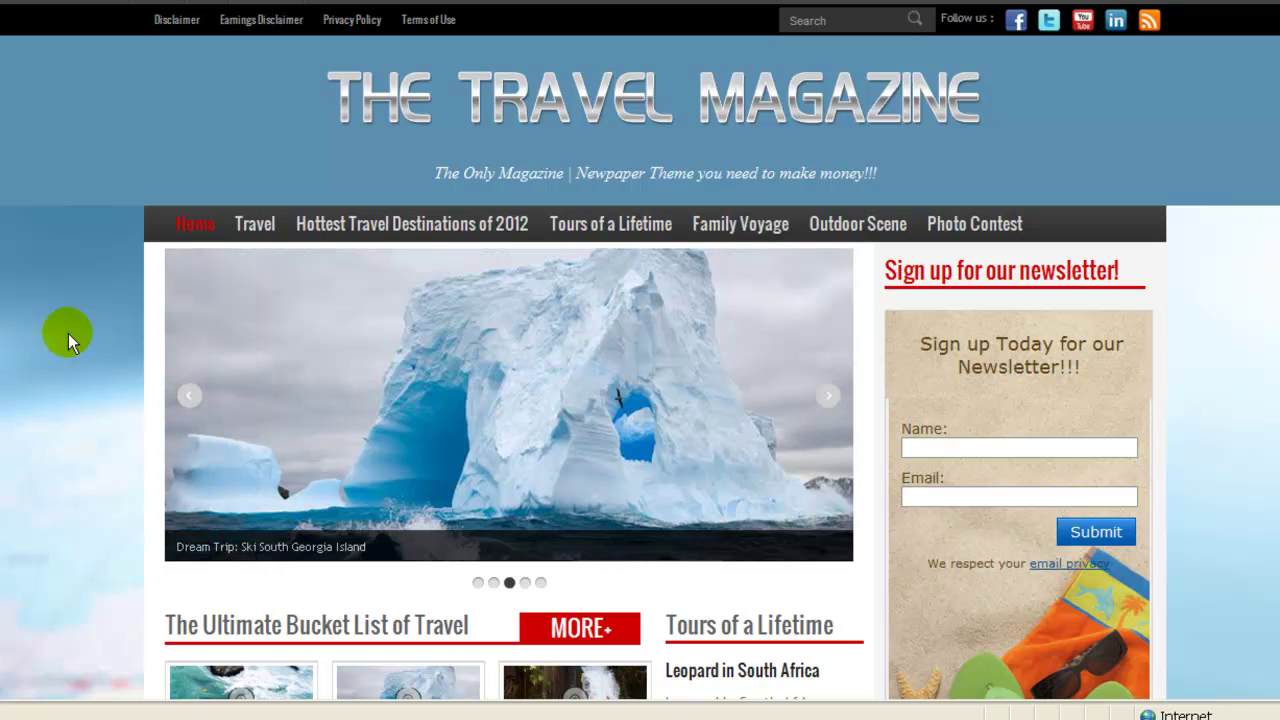
# Advance the featured image slider and look through the travel demo homepage's sections down to the application banners and videos
pyautogui.click(815, 403)
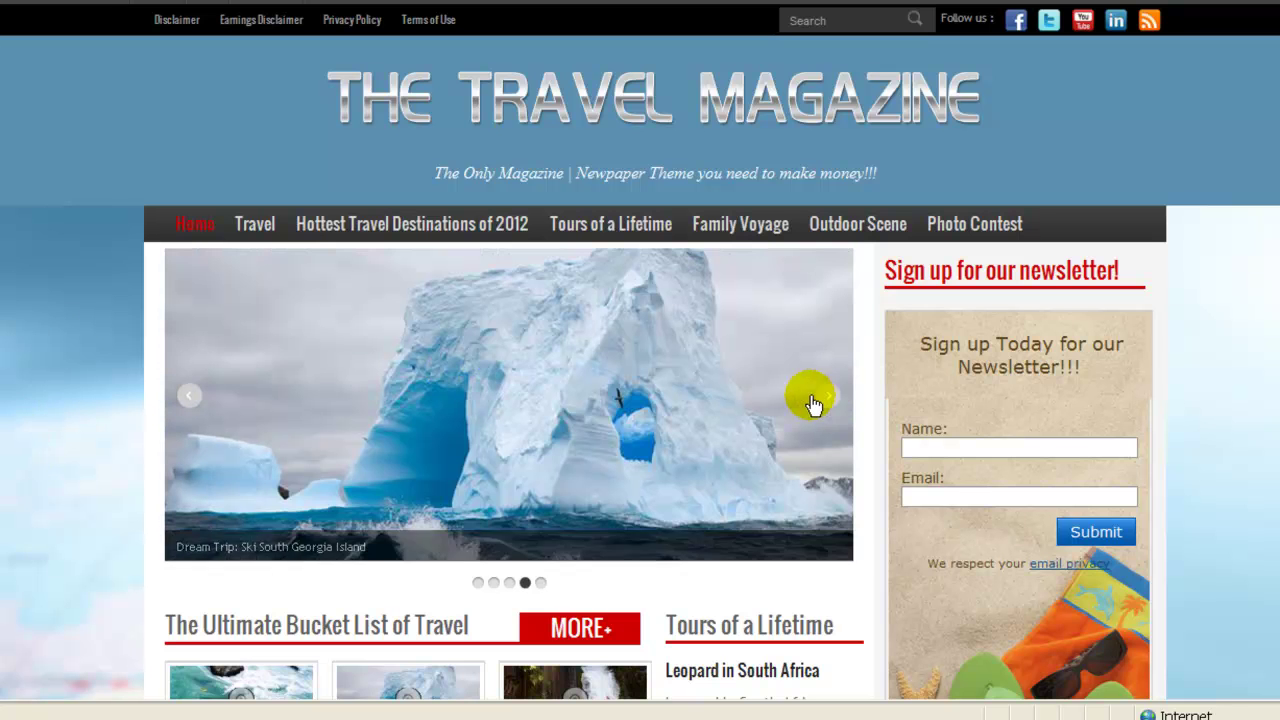
pyautogui.scroll(-1, 157, 371)
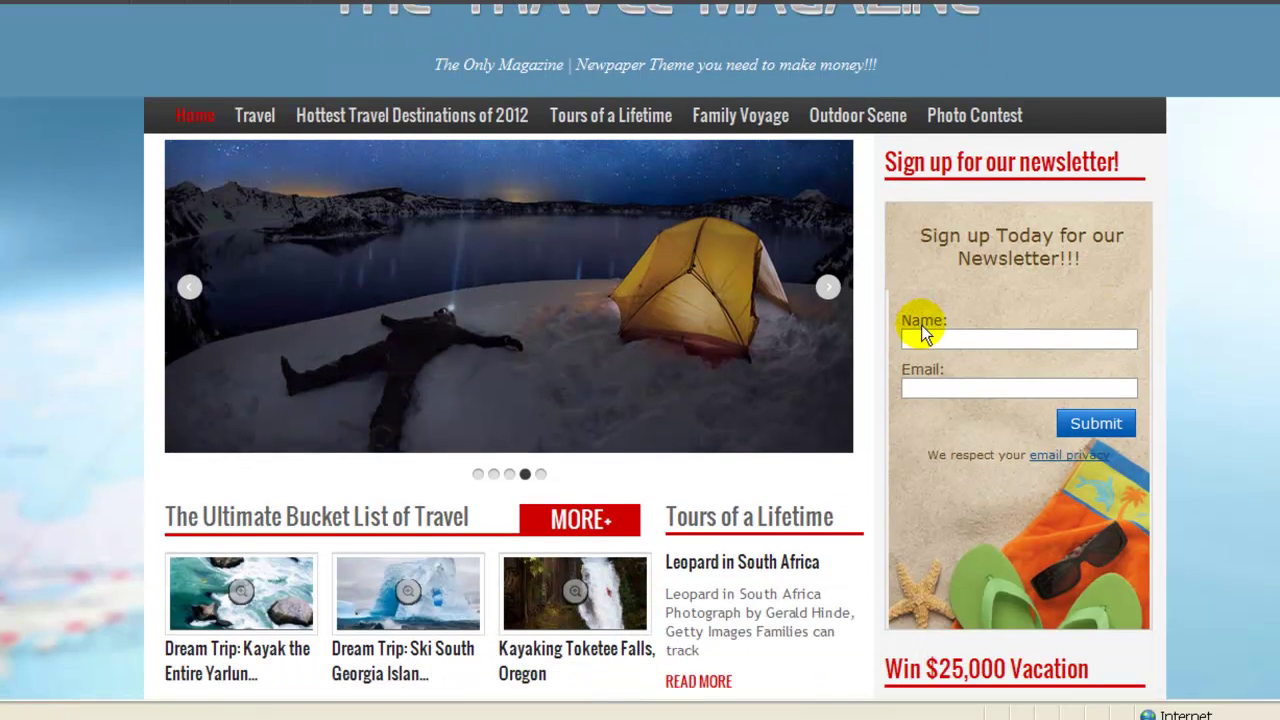
pyautogui.scroll(-5, 921, 325)
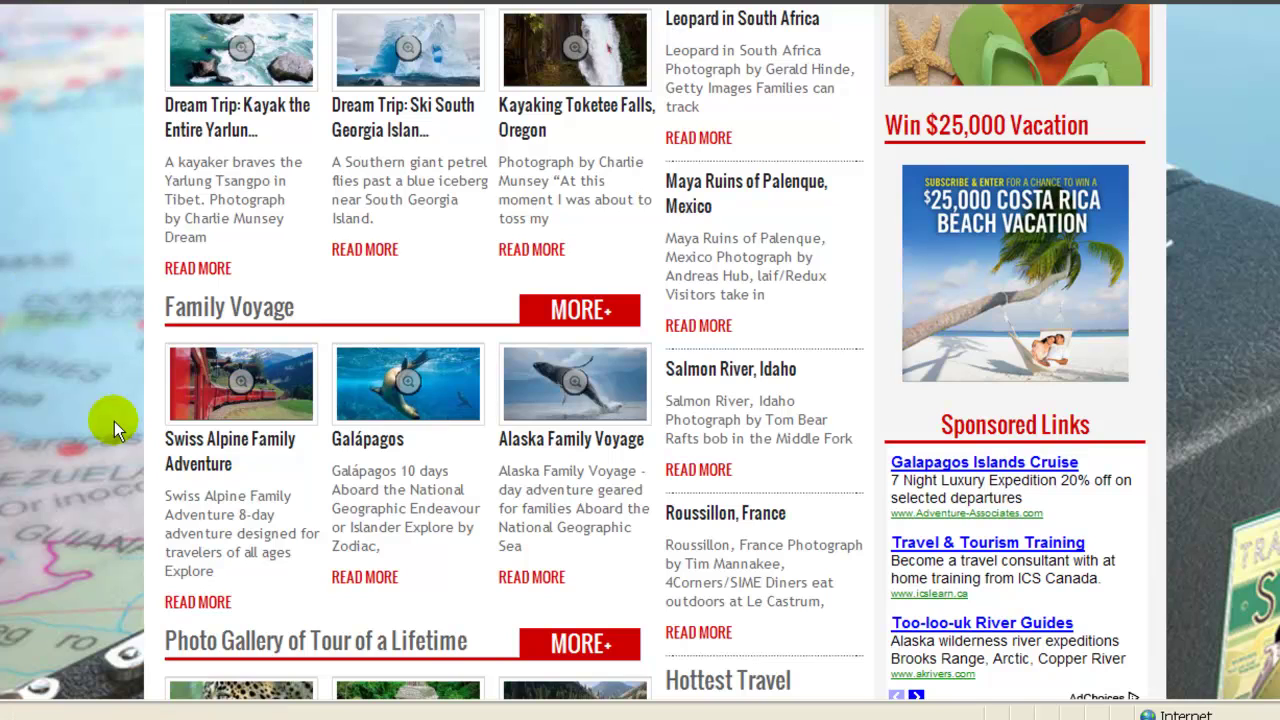
pyautogui.scroll(2, 114, 421)
pyautogui.scroll(-6, 114, 421)
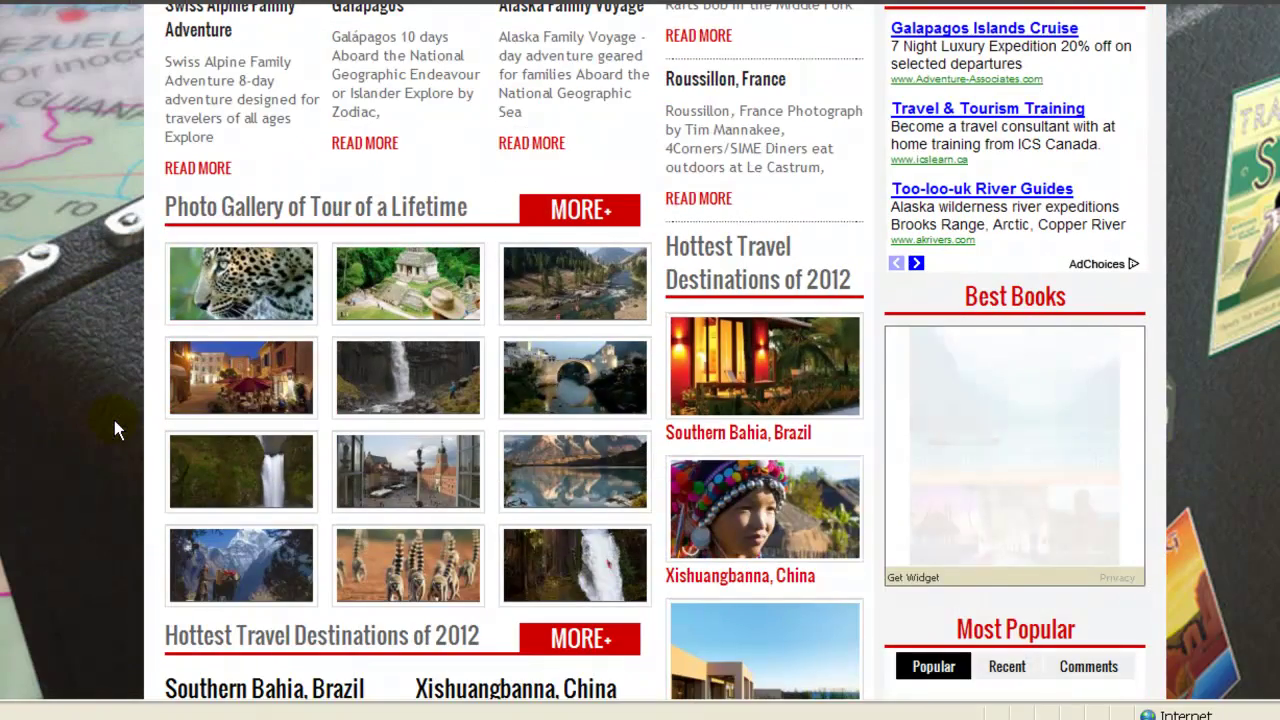
pyautogui.scroll(-2, 114, 421)
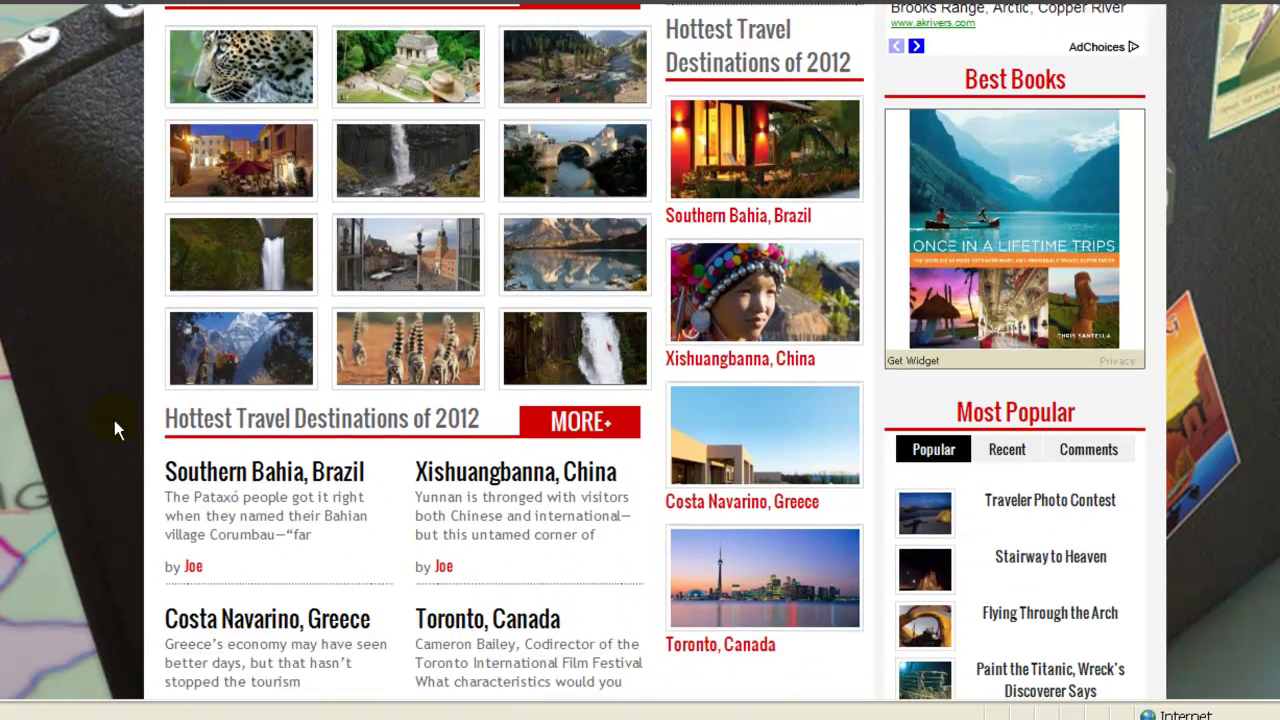
pyautogui.scroll(-2, 114, 420)
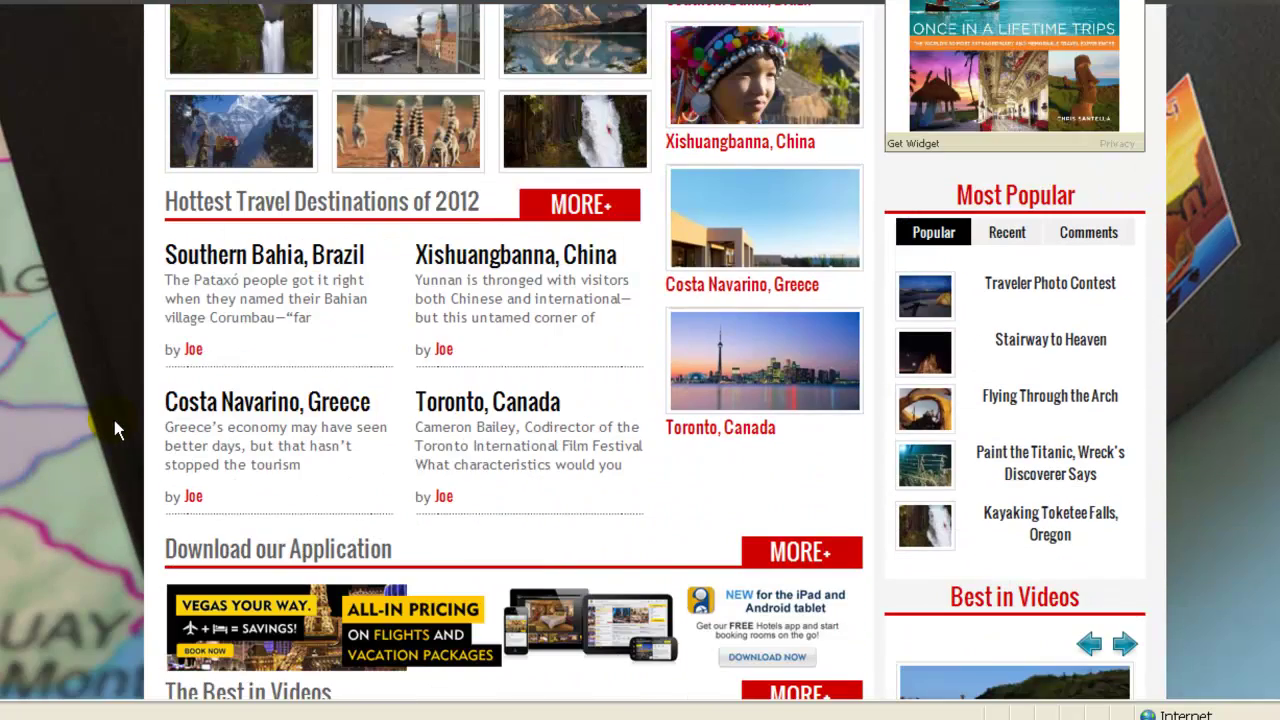
pyautogui.scroll(-2, 114, 420)
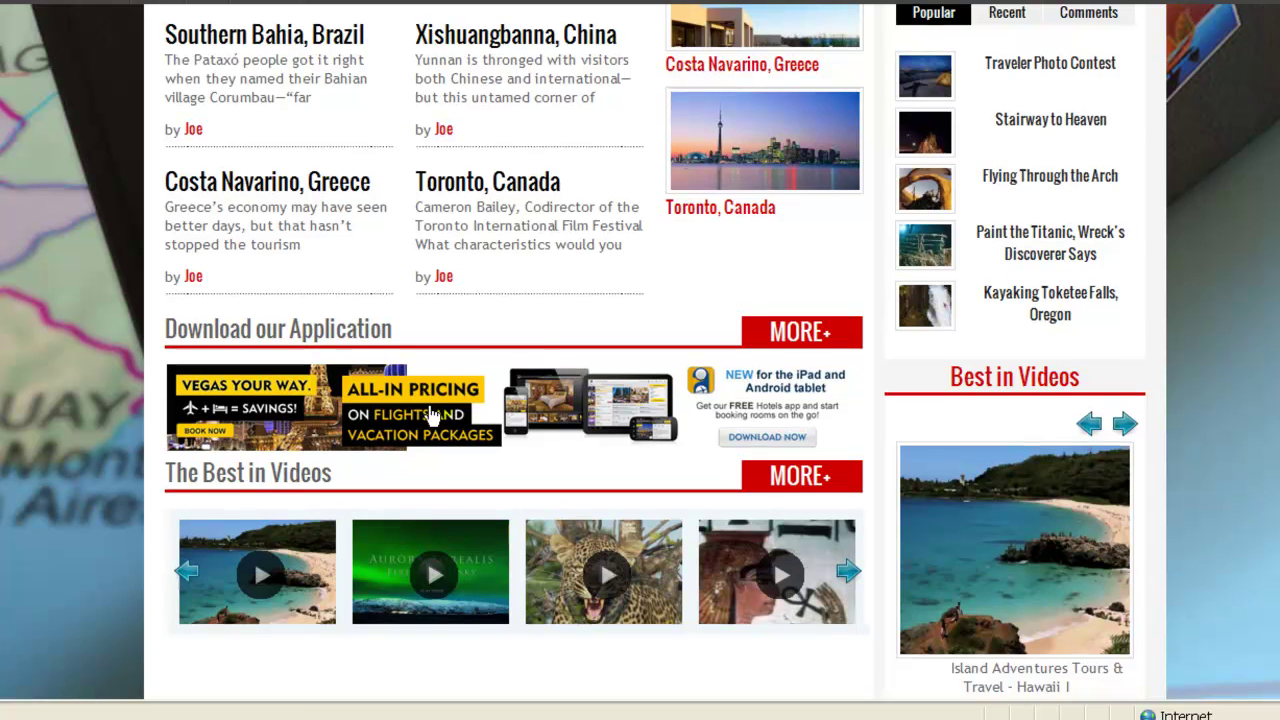
# Browse forward through the video carousels in The Best in Videos section and the Best in Videos sidebar box
pyautogui.scroll(-2, 251, 423)
pyautogui.click(849, 358)
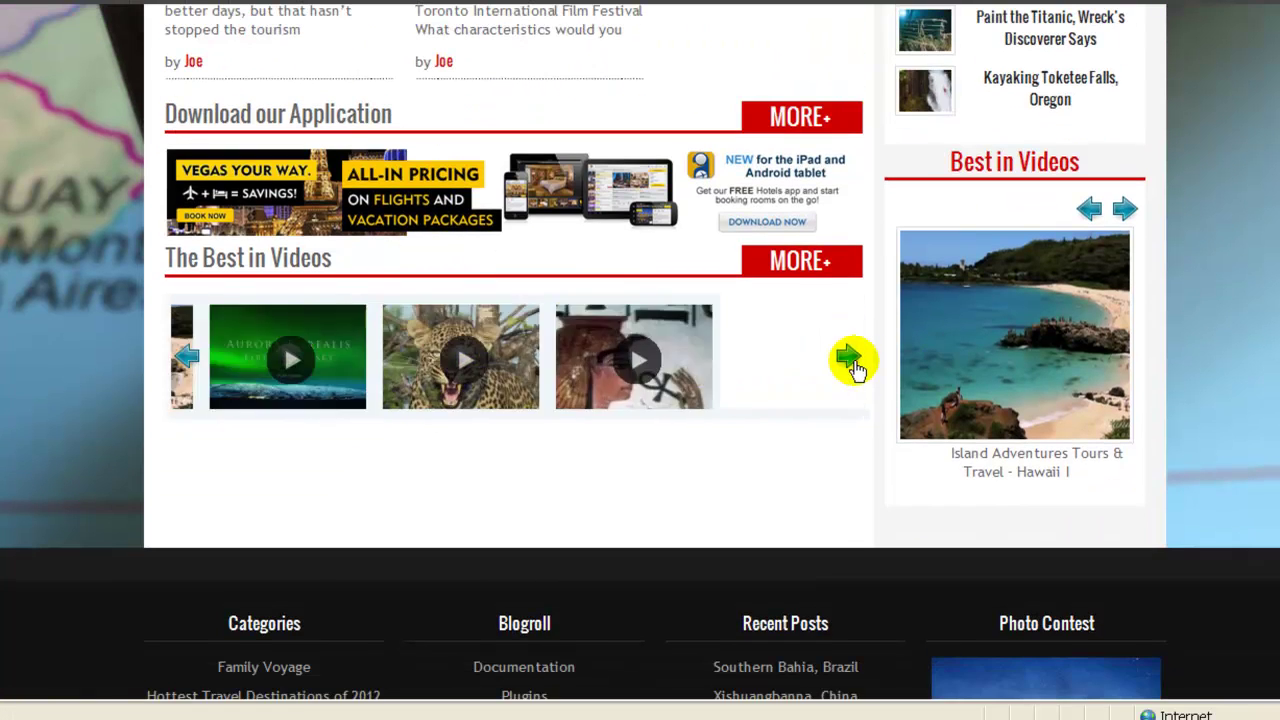
pyautogui.click(849, 358)
pyautogui.click(852, 362)
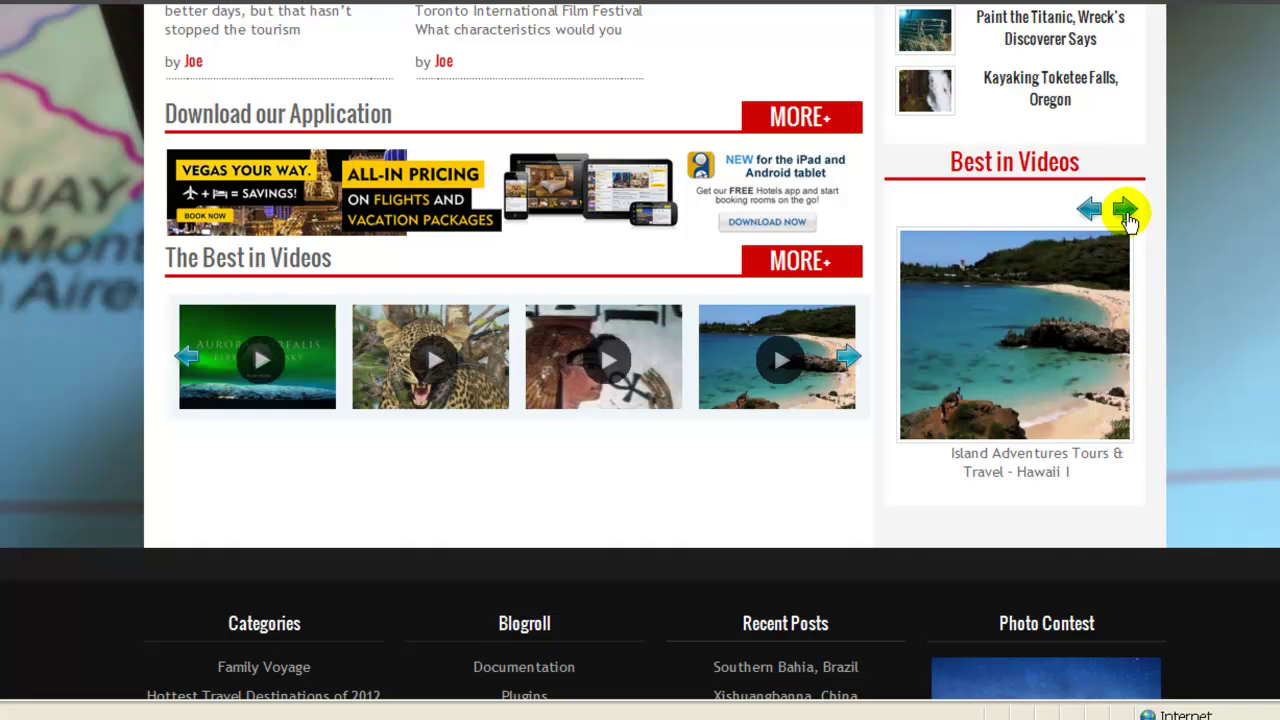
pyautogui.click(1126, 212)
pyautogui.click(1126, 212)
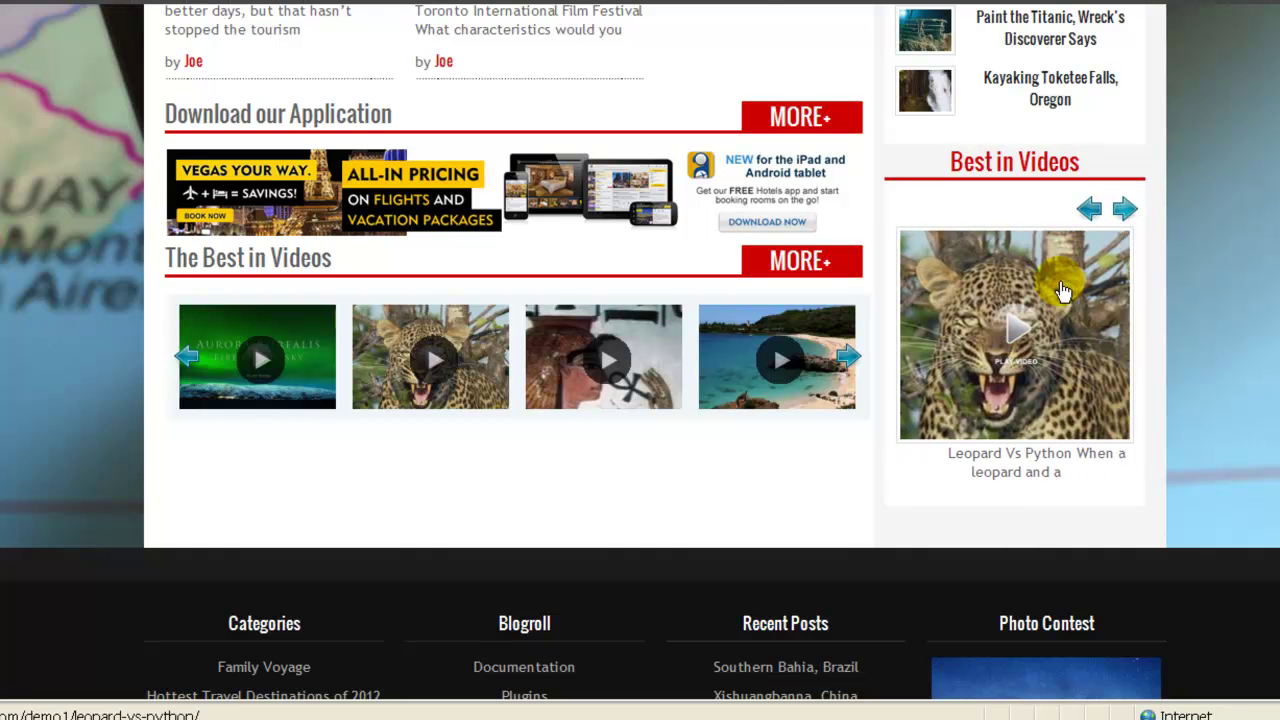
# Show the recent posts in the sidebar's Most Popular box
pyautogui.scroll(5, 1063, 290)
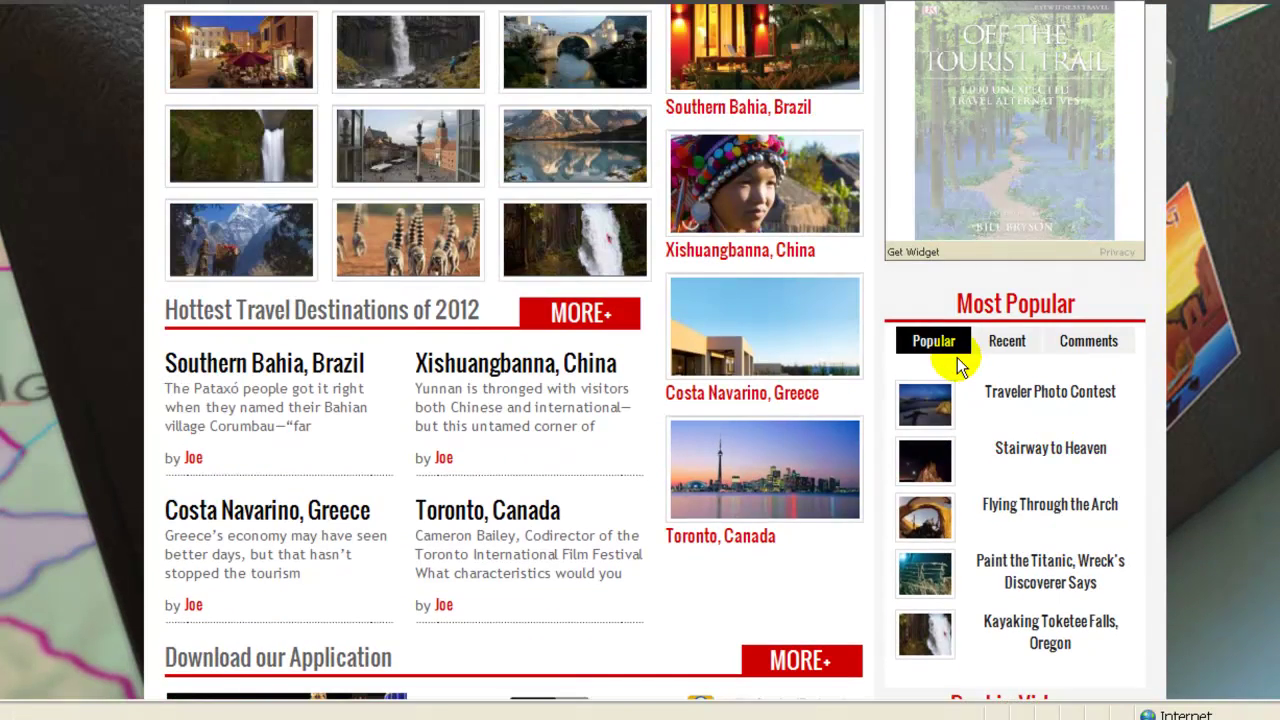
pyautogui.scroll(-1, 958, 362)
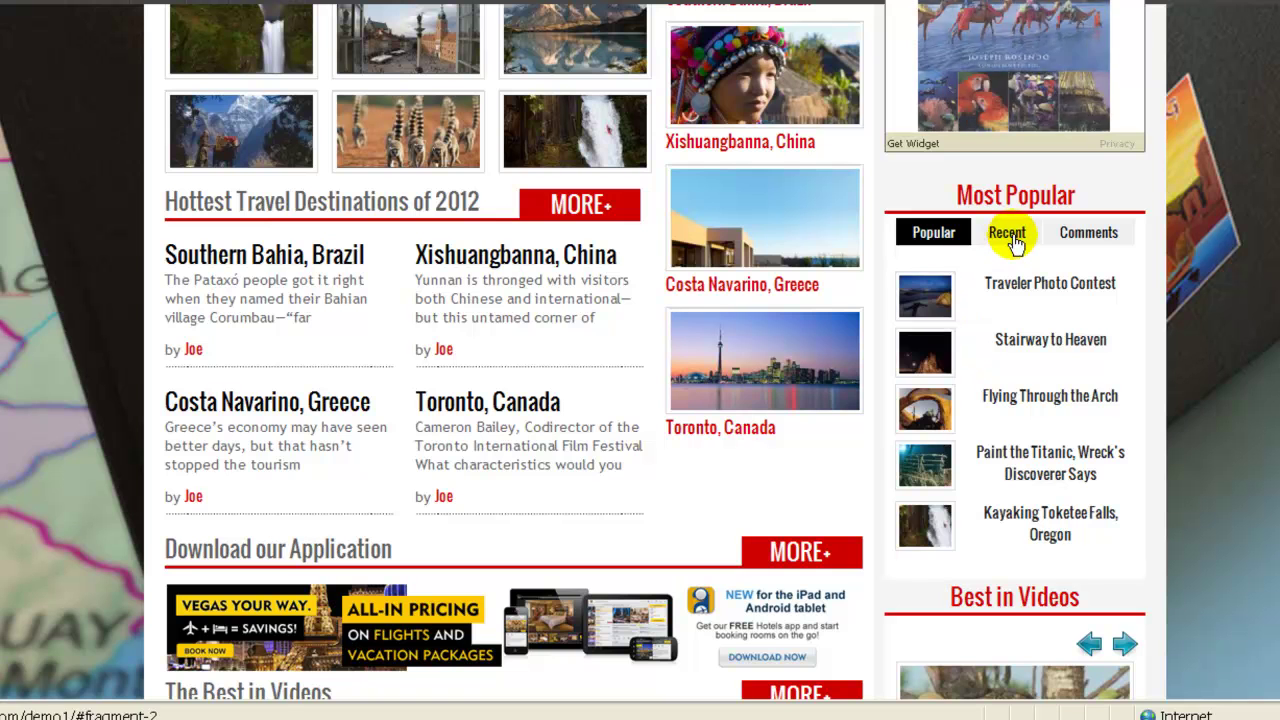
pyautogui.click(1008, 234)
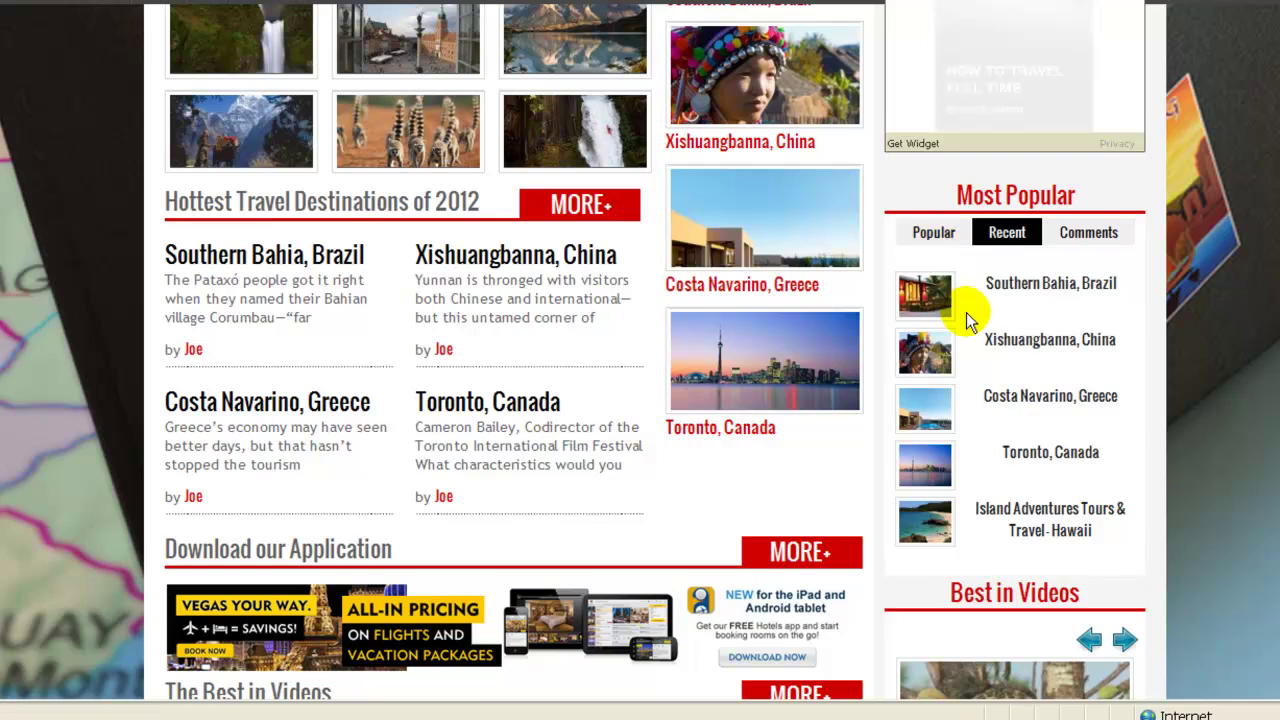
# View the Best Books widget and open the Galápagos post from the Family Voyage section
pyautogui.scroll(3, 966, 312)
pyautogui.scroll(1, 966, 316)
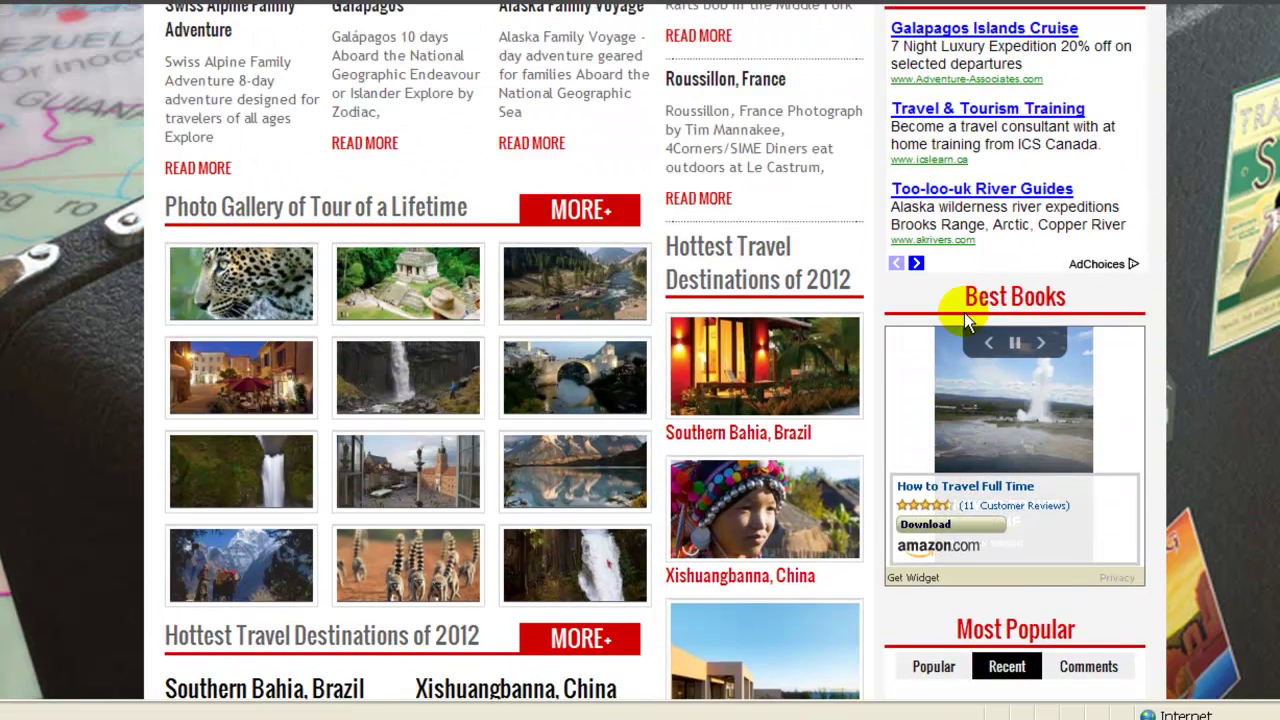
pyautogui.scroll(1, 990, 270)
pyautogui.scroll(1, 998, 258)
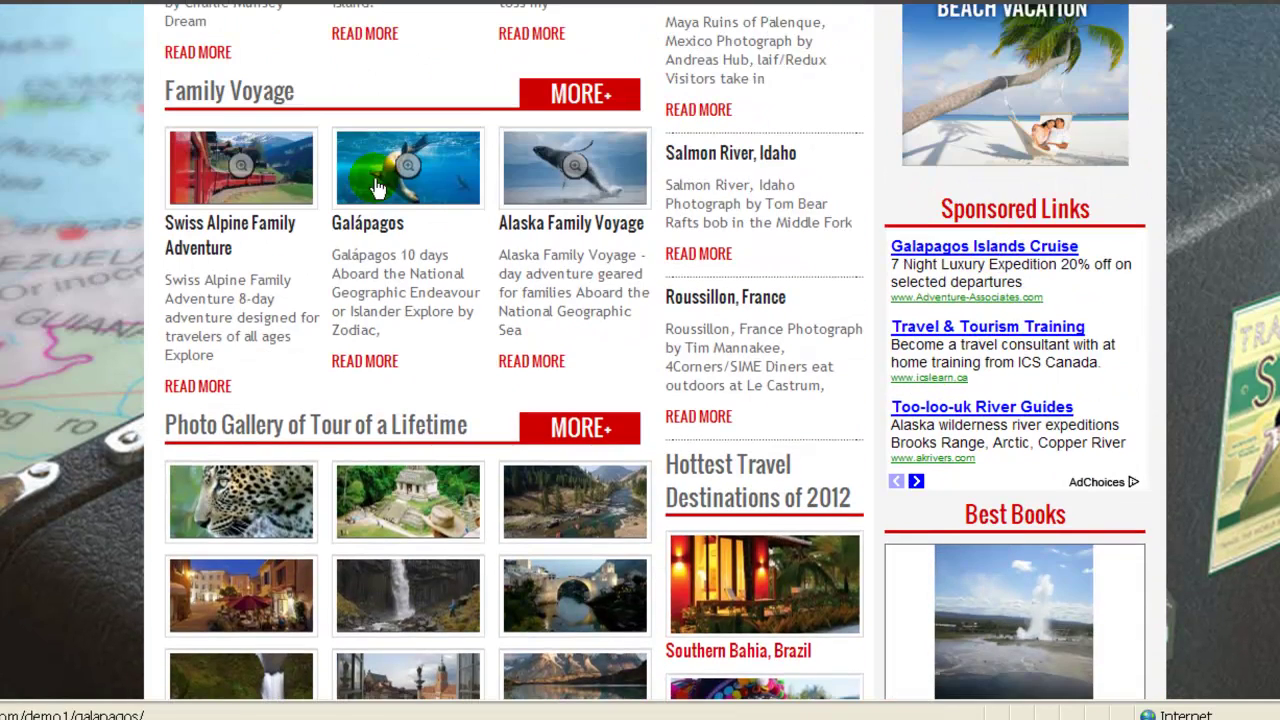
pyautogui.click(380, 190)
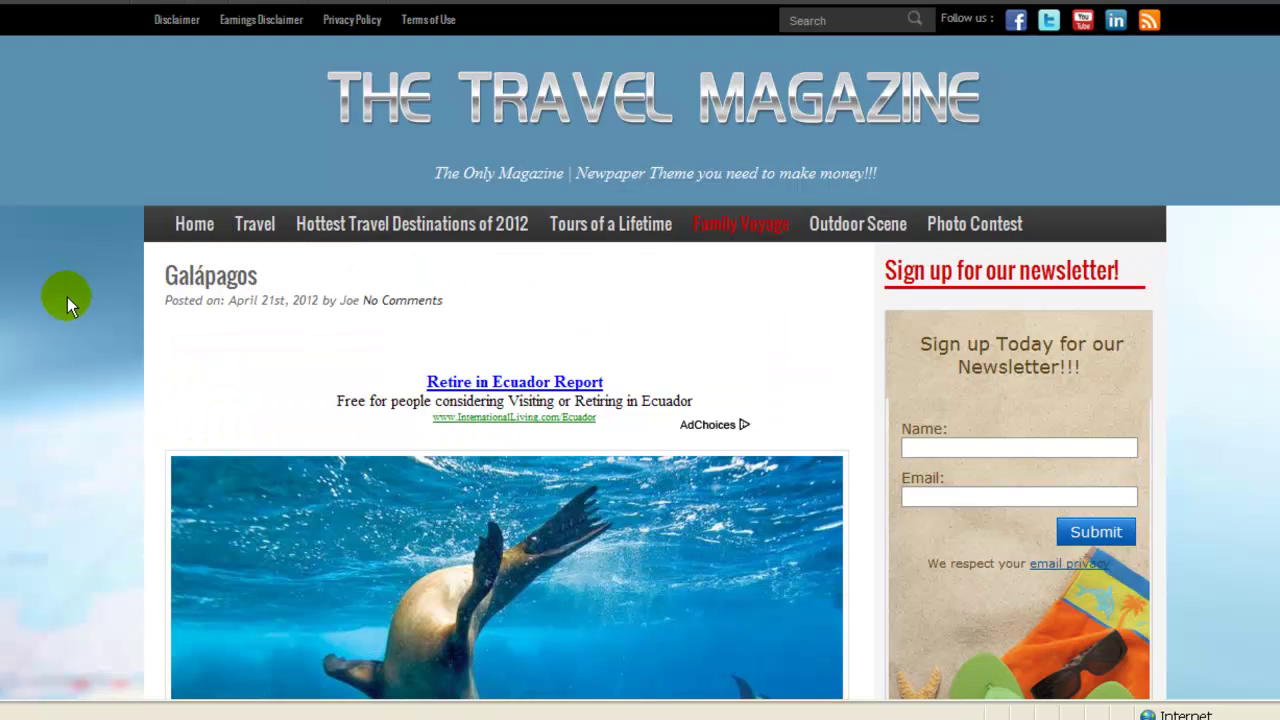
# Examine the Galápagos post's ad, header image, expedition details and itinerary, along with the Best Books widget beside it
pyautogui.scroll(-1, 93, 283)
pyautogui.scroll(-3, 400, 230)
pyautogui.scroll(2, 509, 243)
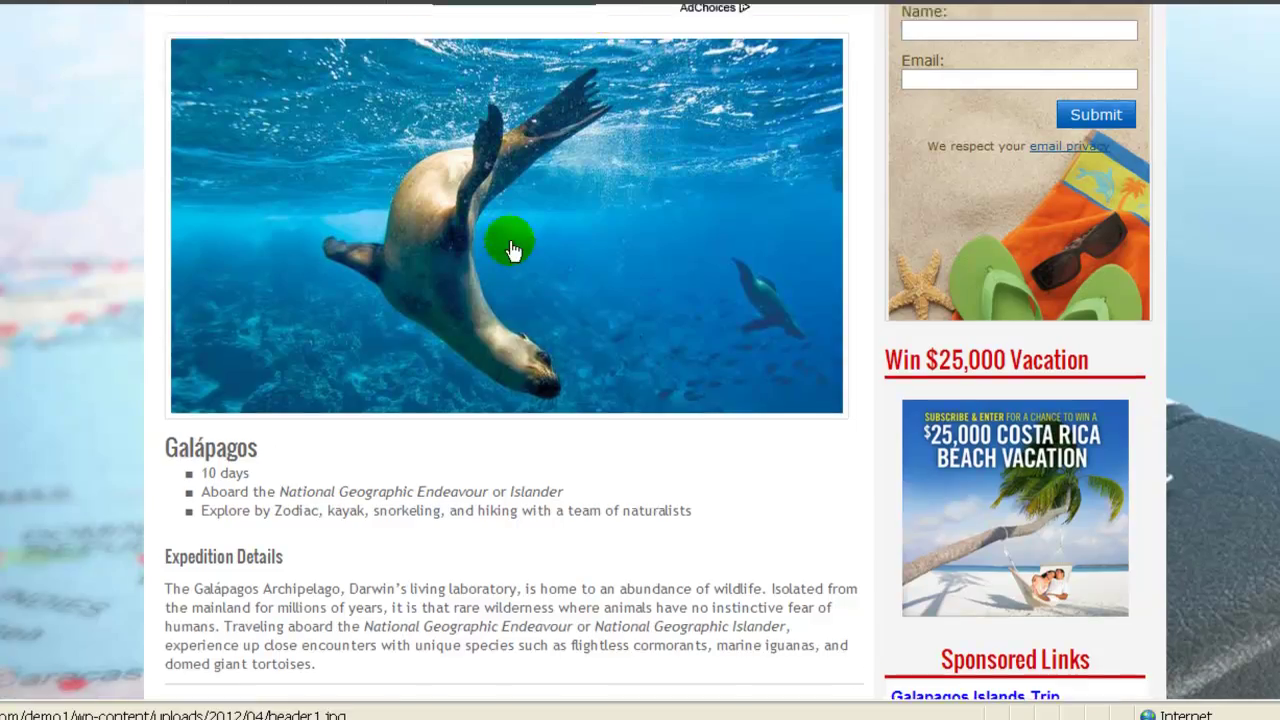
pyautogui.scroll(-14, 318, 285)
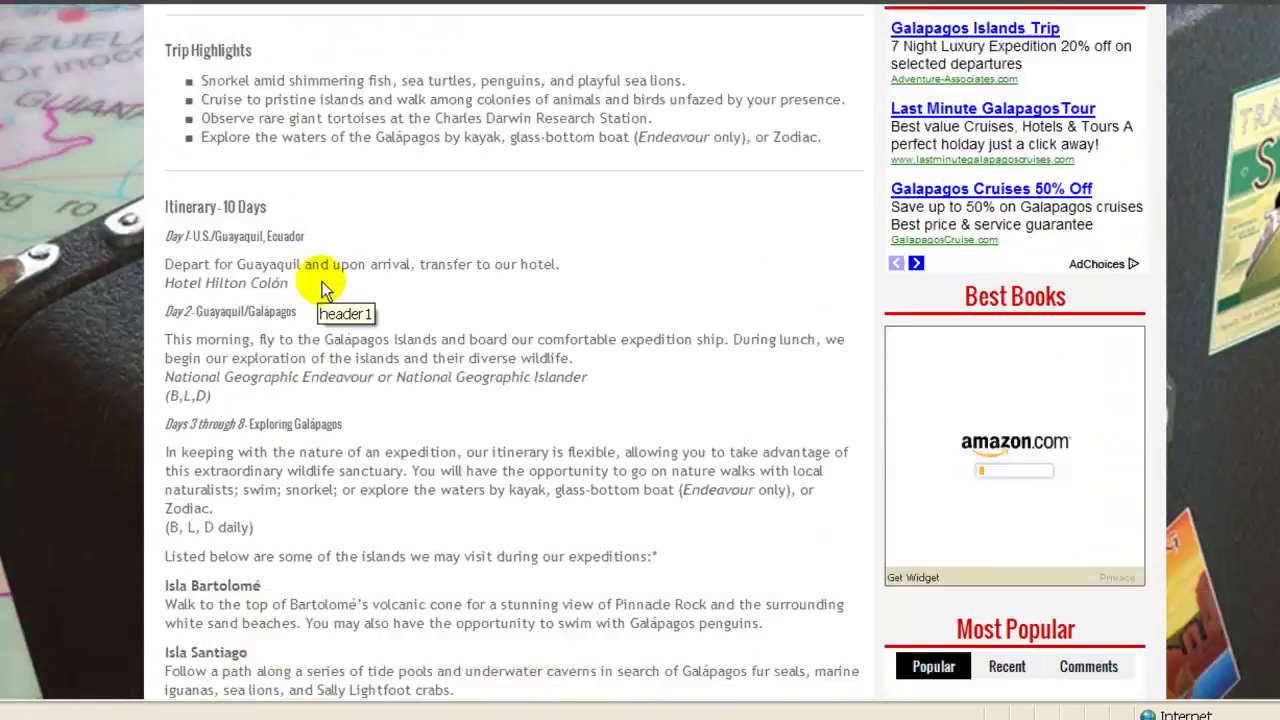
pyautogui.scroll(-5, 322, 288)
pyautogui.scroll(10, 403, 334)
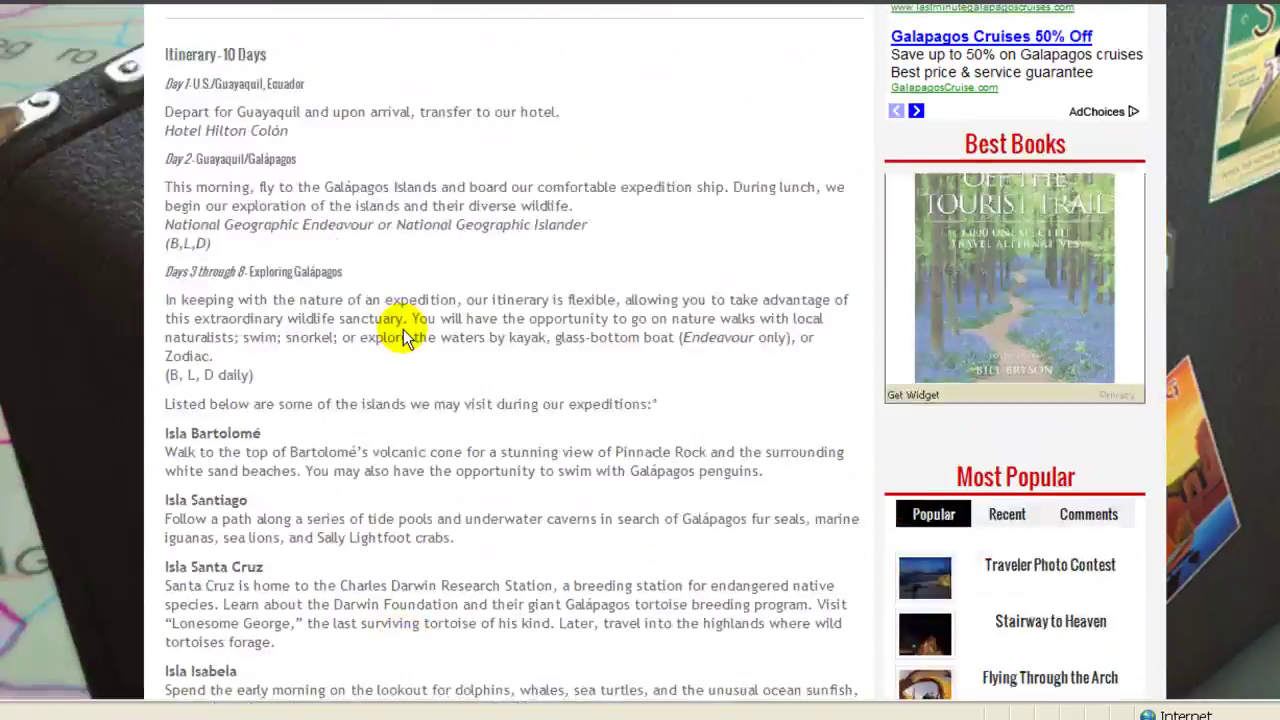
pyautogui.scroll(-2, 877, 309)
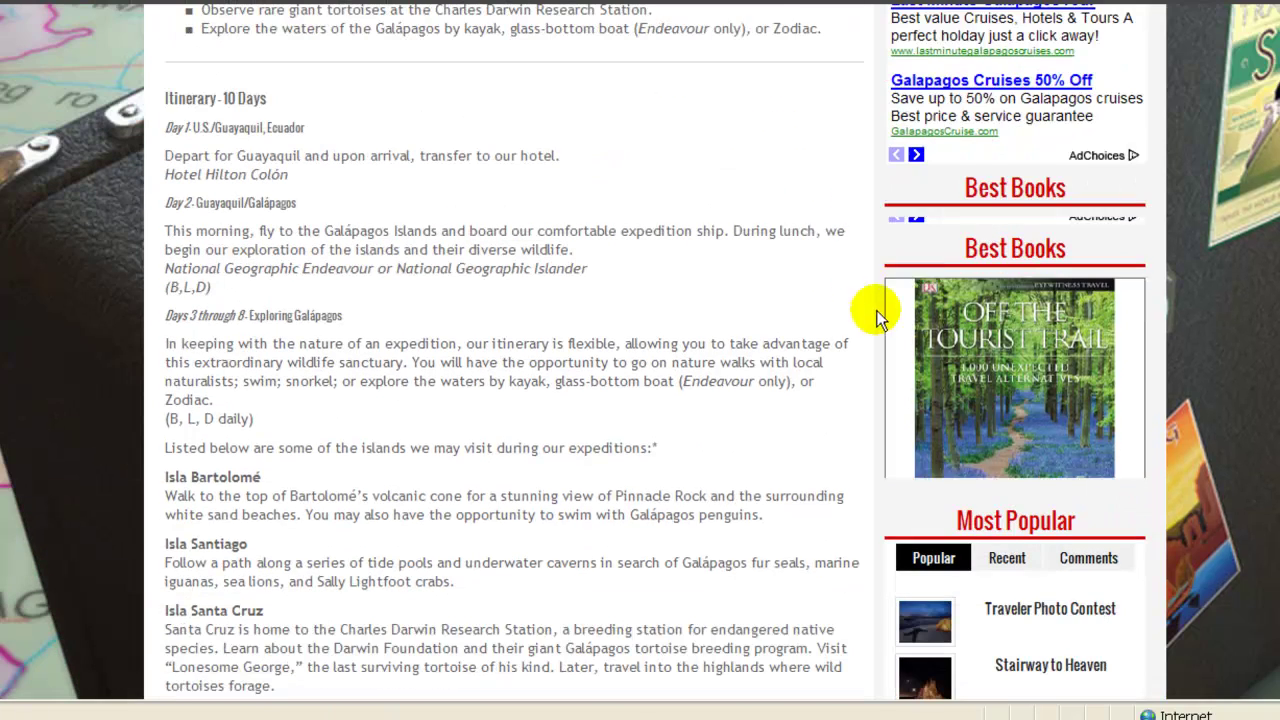
pyautogui.moveTo(1143, 264)
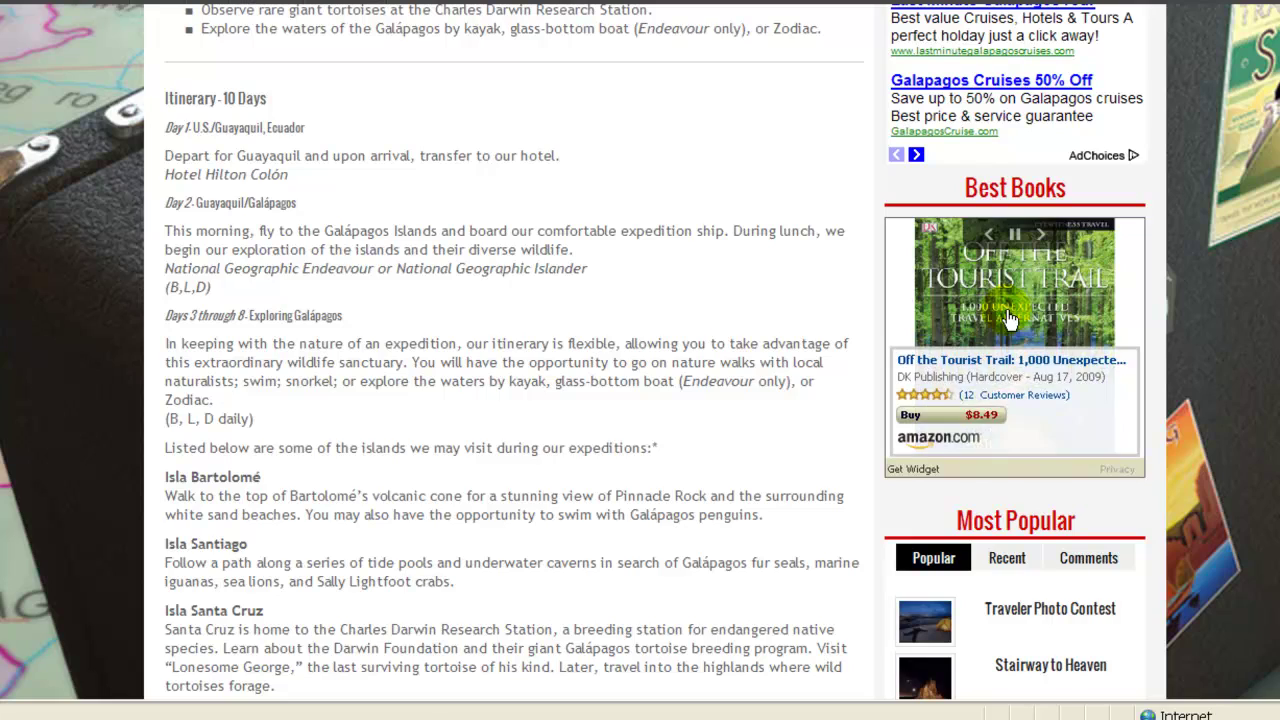
pyautogui.scroll(10, 486, 390)
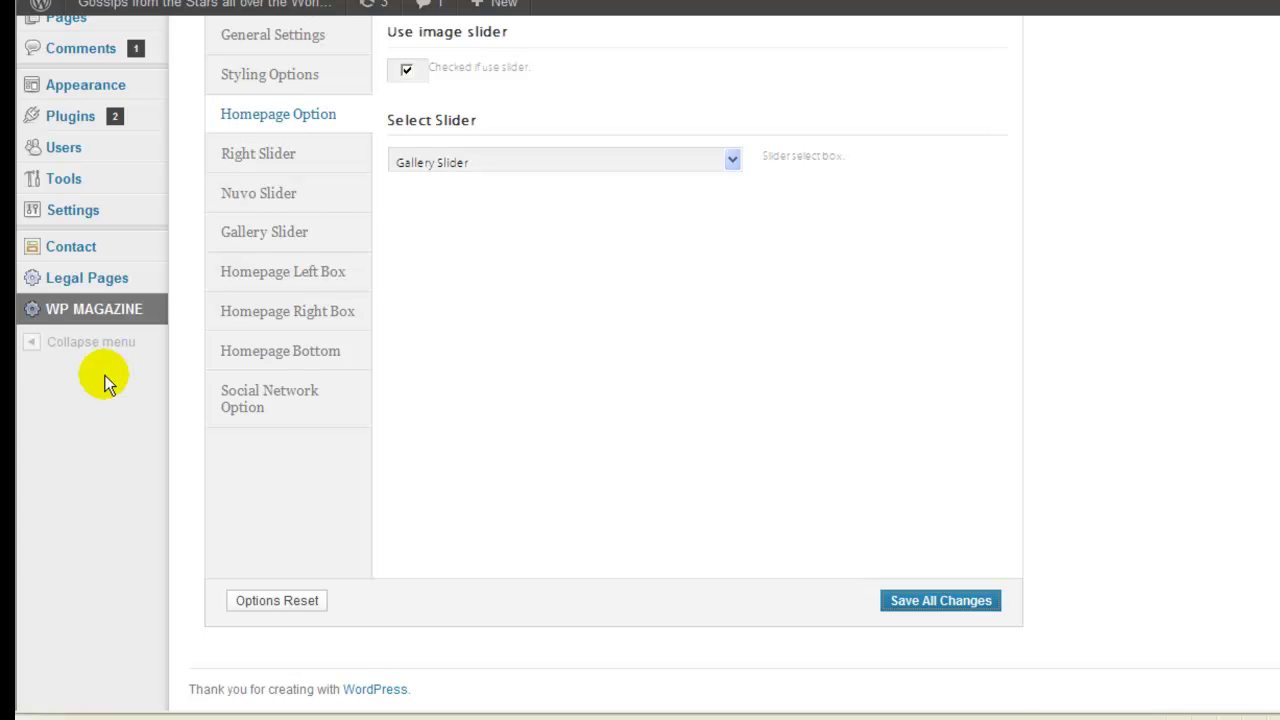
# In the WordPress theme options, examine the General Settings for logo, favicon, tracking code, background colors and image, and header and footer text
pyautogui.scroll(3, 105, 383)
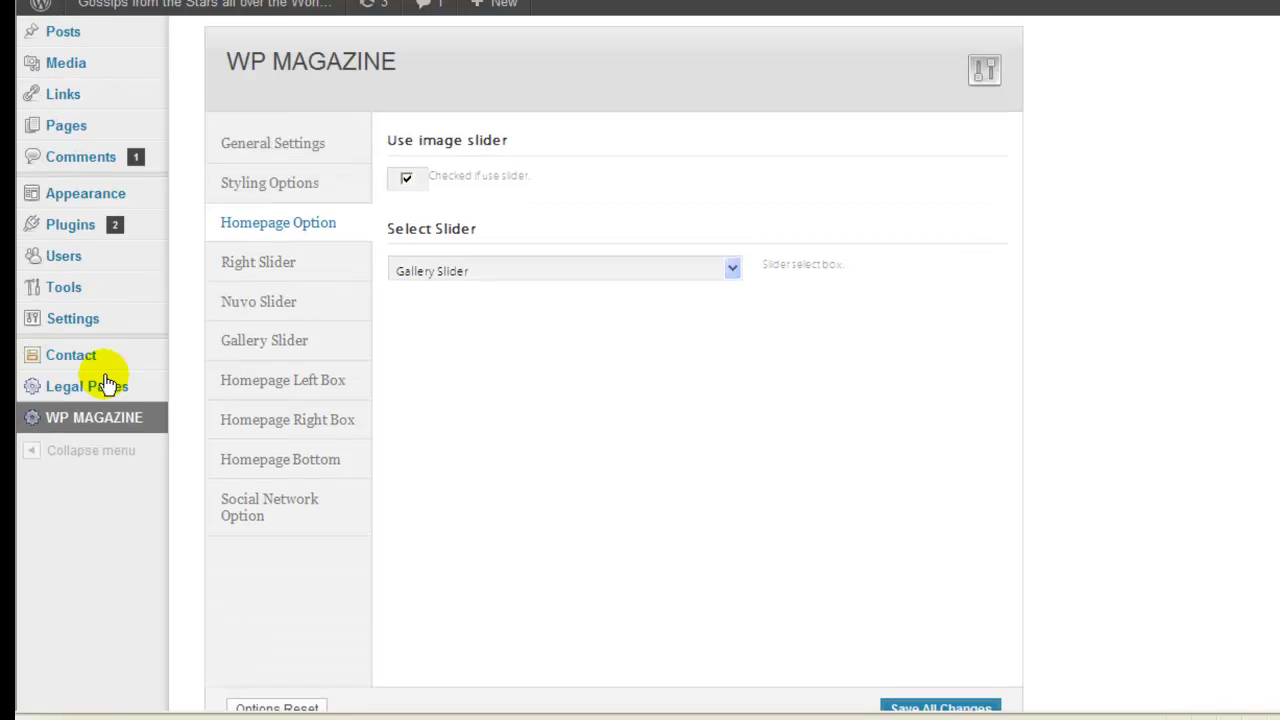
pyautogui.click(303, 190)
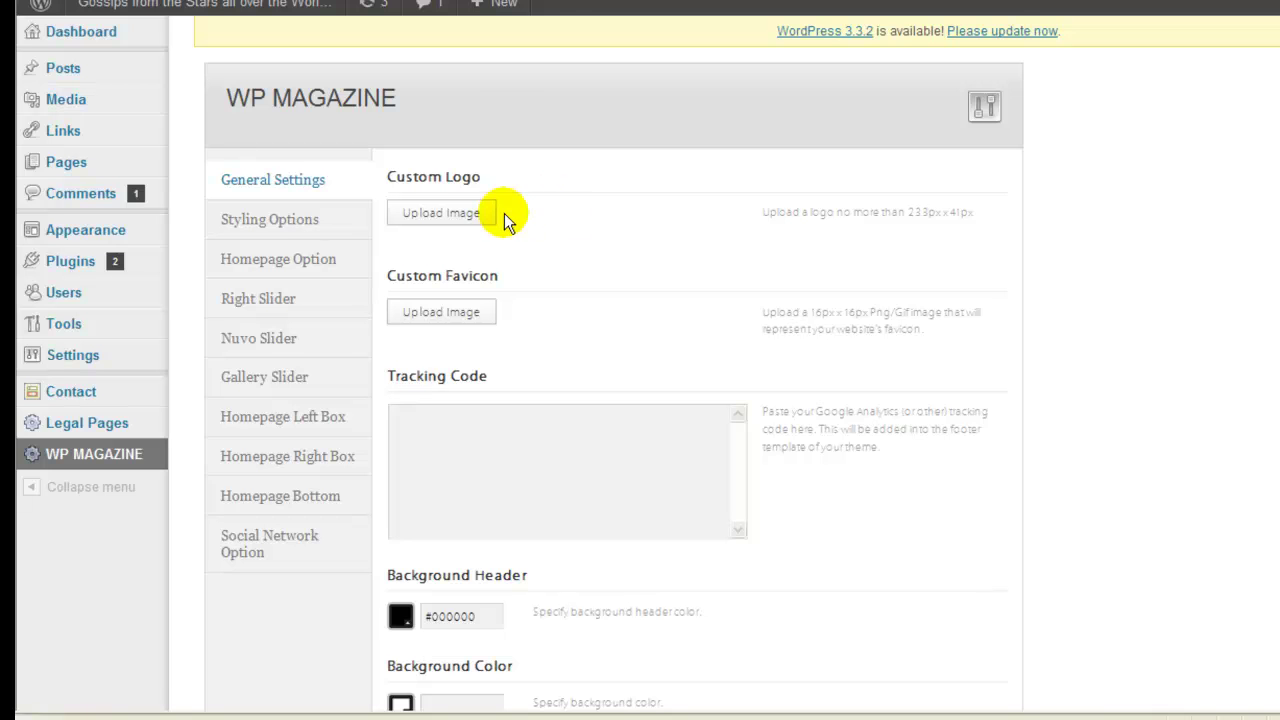
pyautogui.scroll(-2, 615, 244)
pyautogui.scroll(-4, 577, 242)
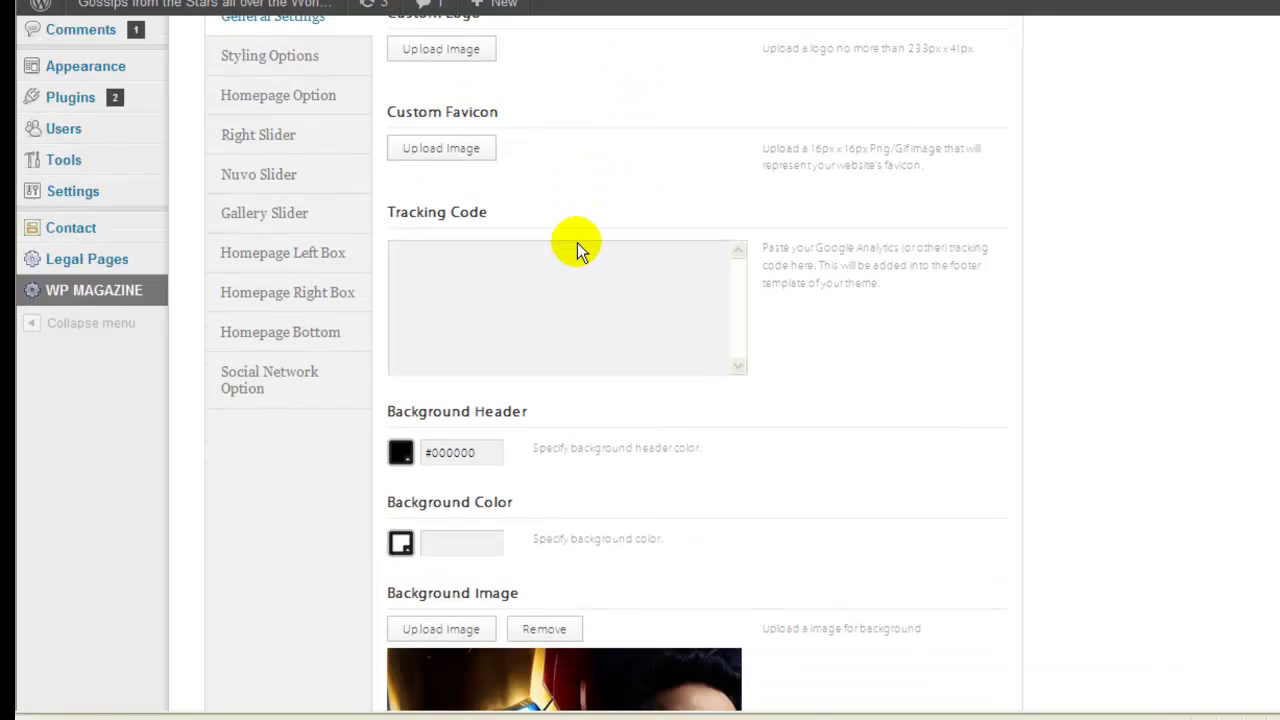
pyautogui.scroll(-4, 1007, 231)
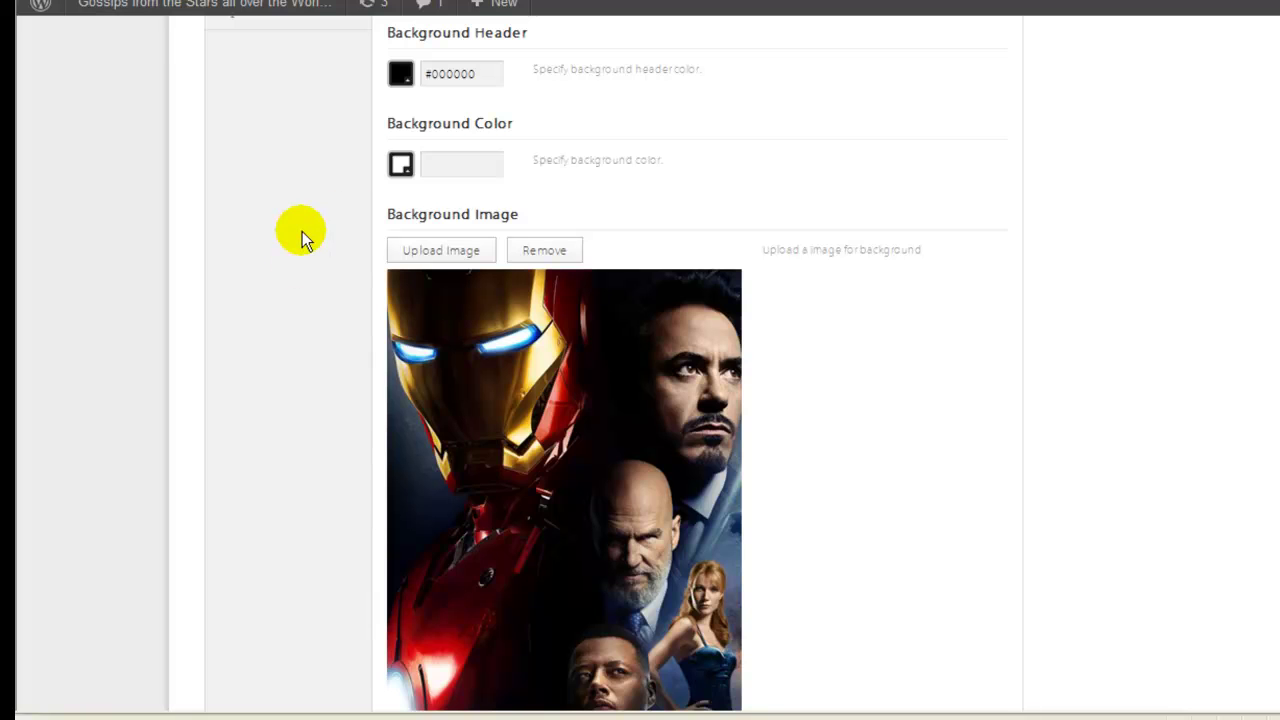
pyautogui.scroll(2, 330, 233)
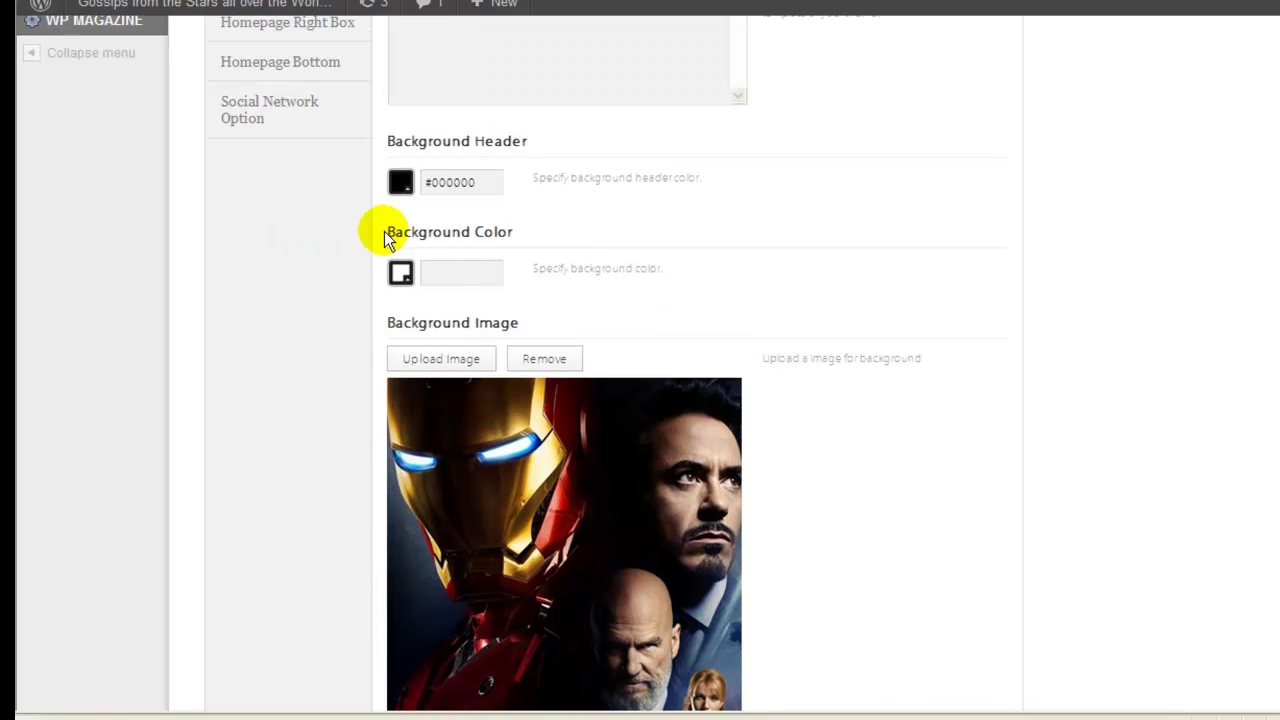
pyautogui.scroll(-2, 403, 279)
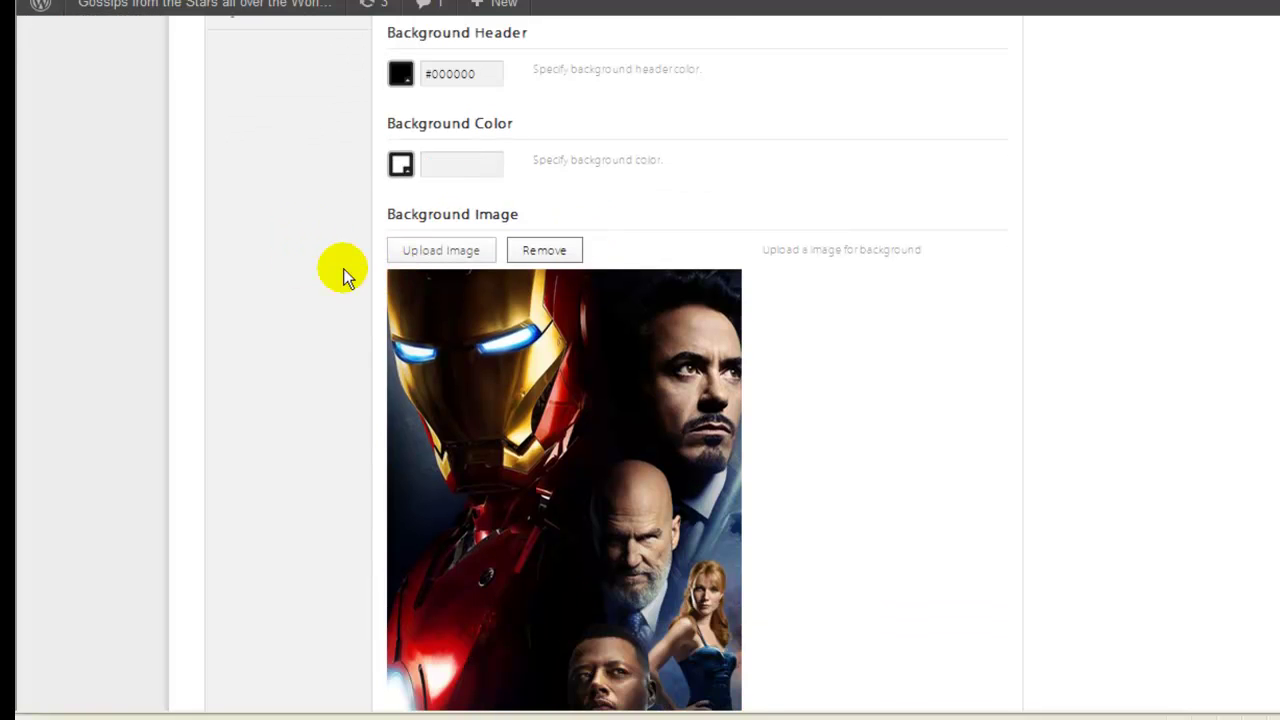
pyautogui.scroll(-6, 343, 268)
pyautogui.scroll(-5, 343, 268)
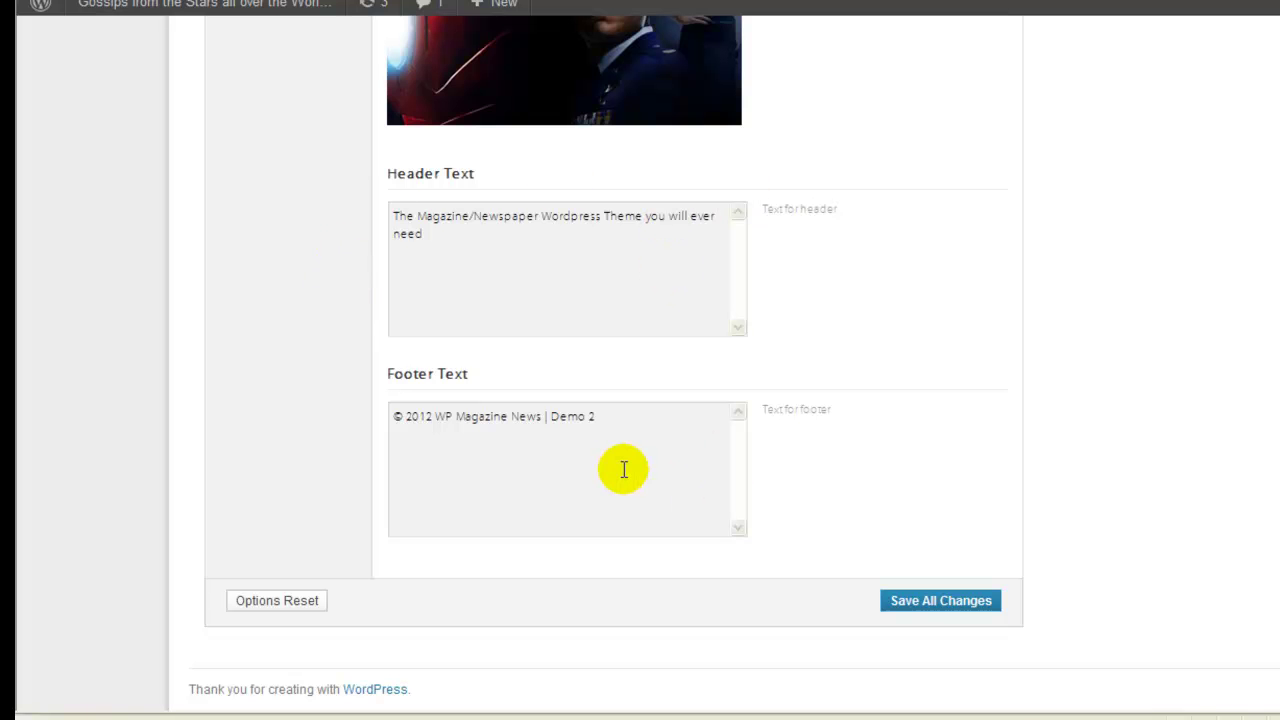
pyautogui.scroll(10, 409, 451)
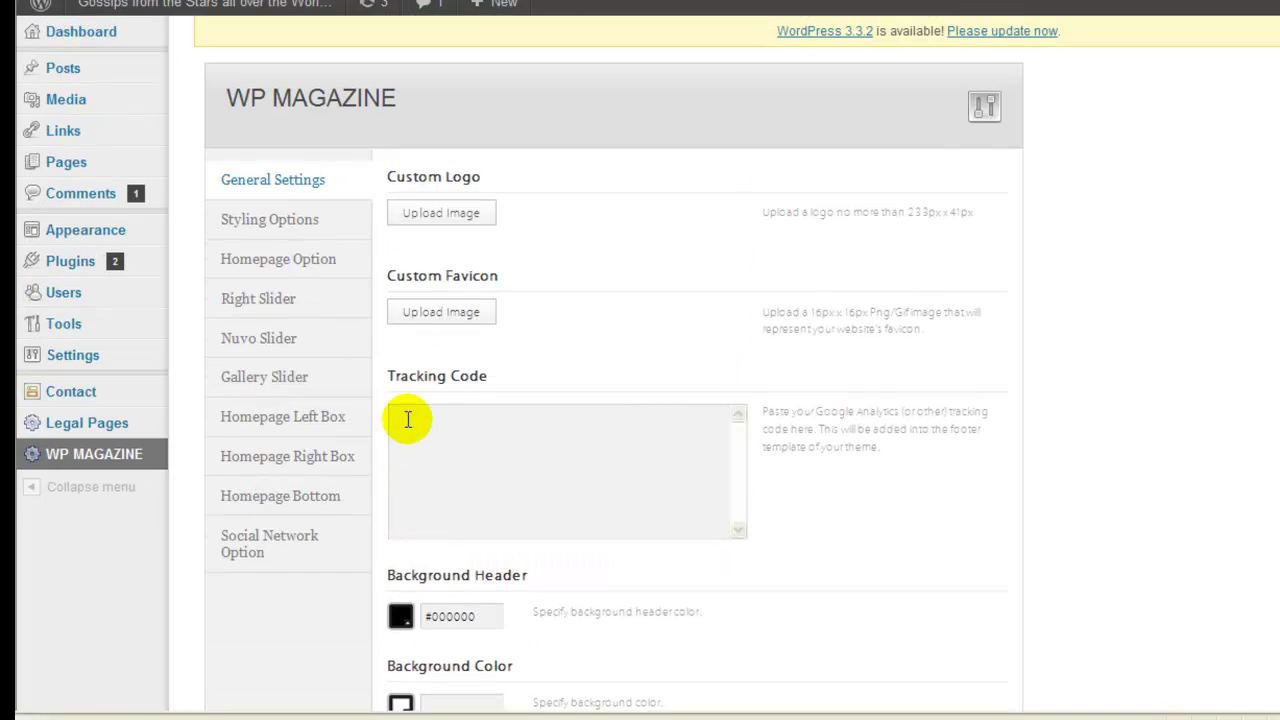
# Open the theme's Styling Options and view the typefaces offered for the body font without changing the selection
pyautogui.click(312, 225)
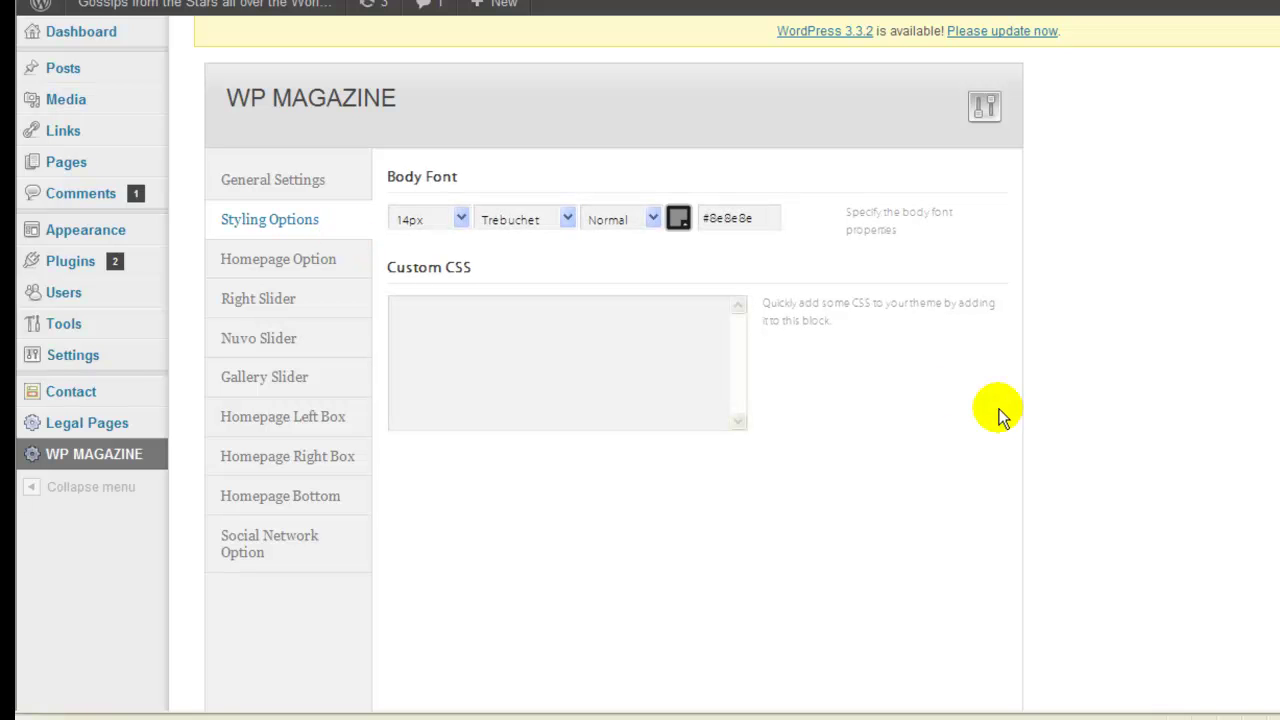
pyautogui.click(567, 218)
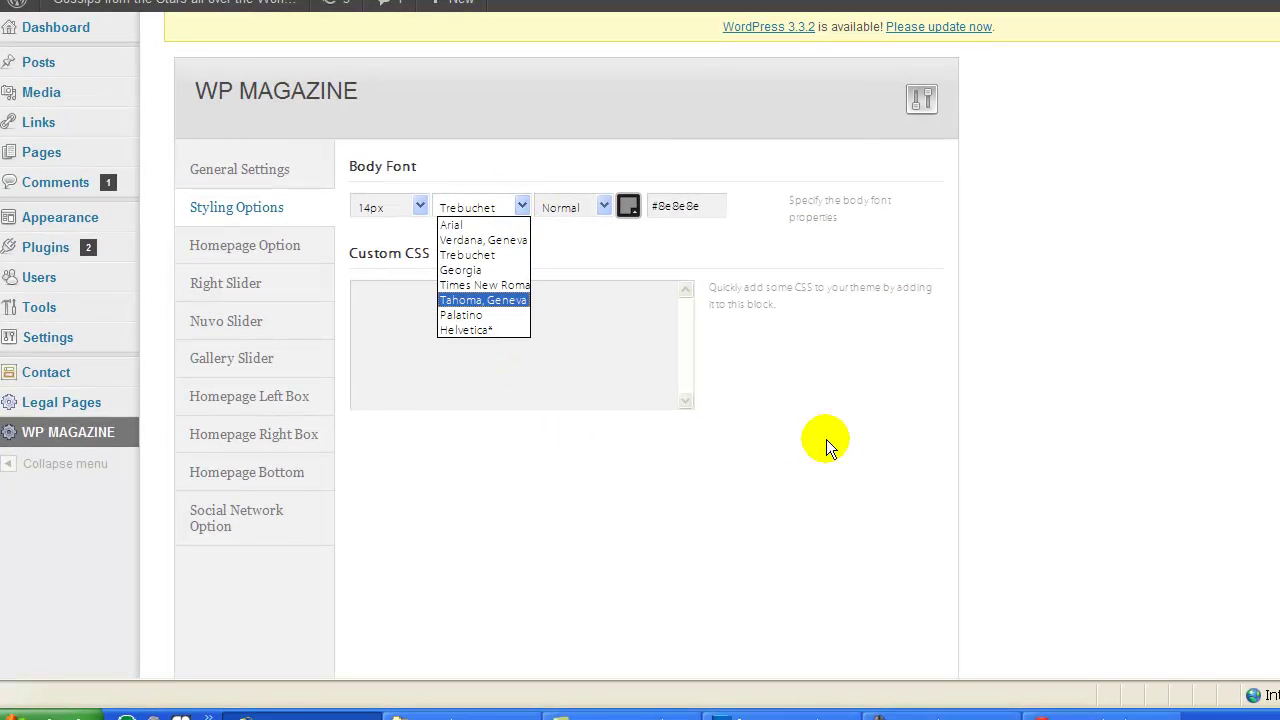
pyautogui.click(689, 402)
# Open the Homepage Option settings and view the image slider toggle and the available slider types
pyautogui.click(266, 247)
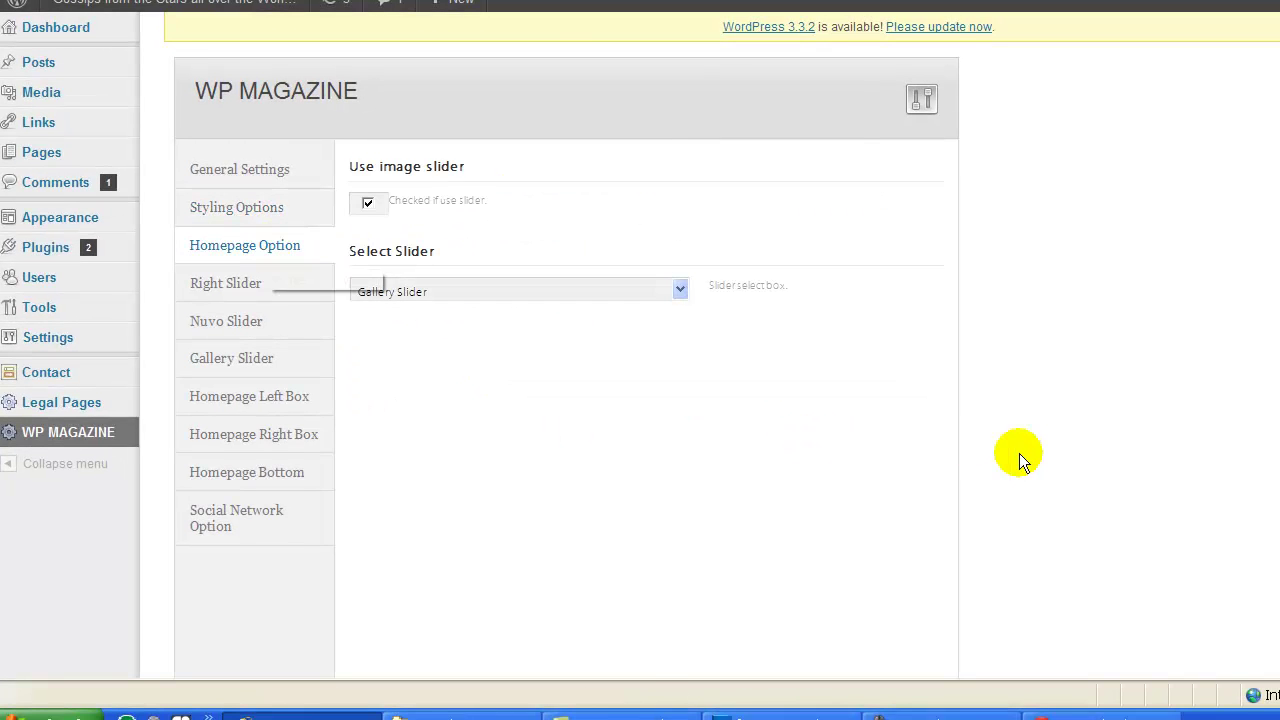
pyautogui.click(367, 201)
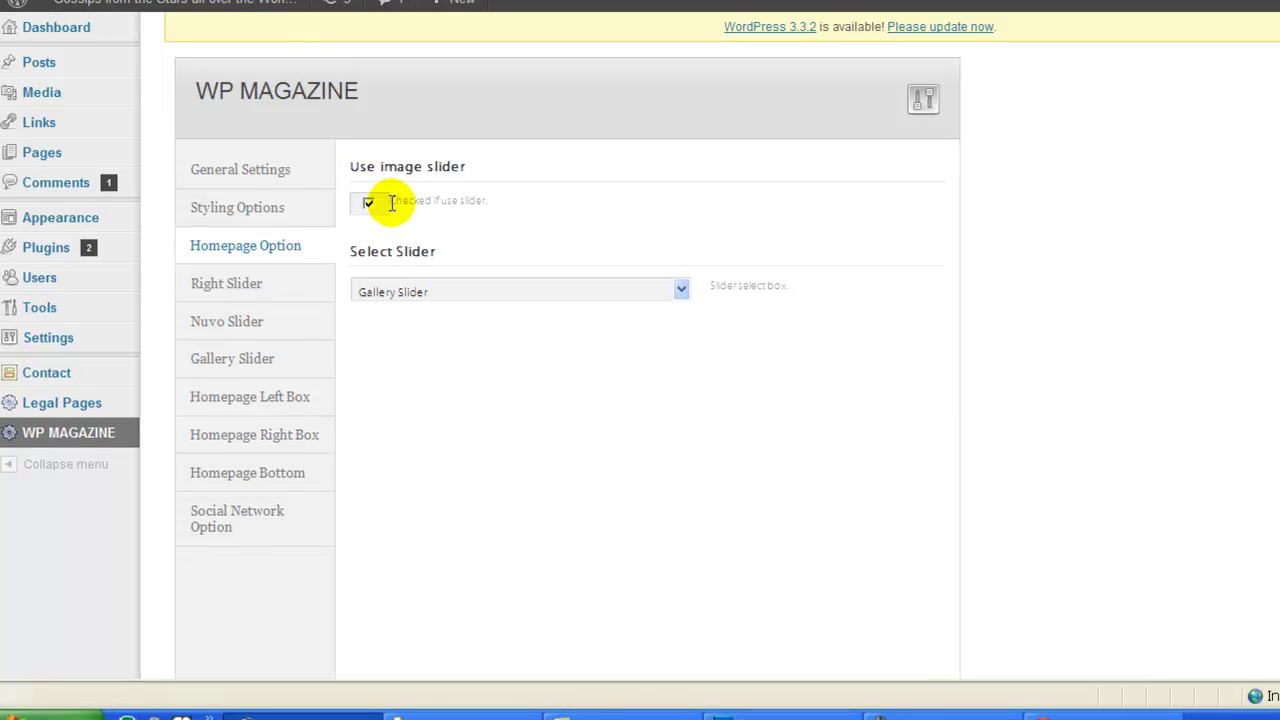
pyautogui.click(518, 308)
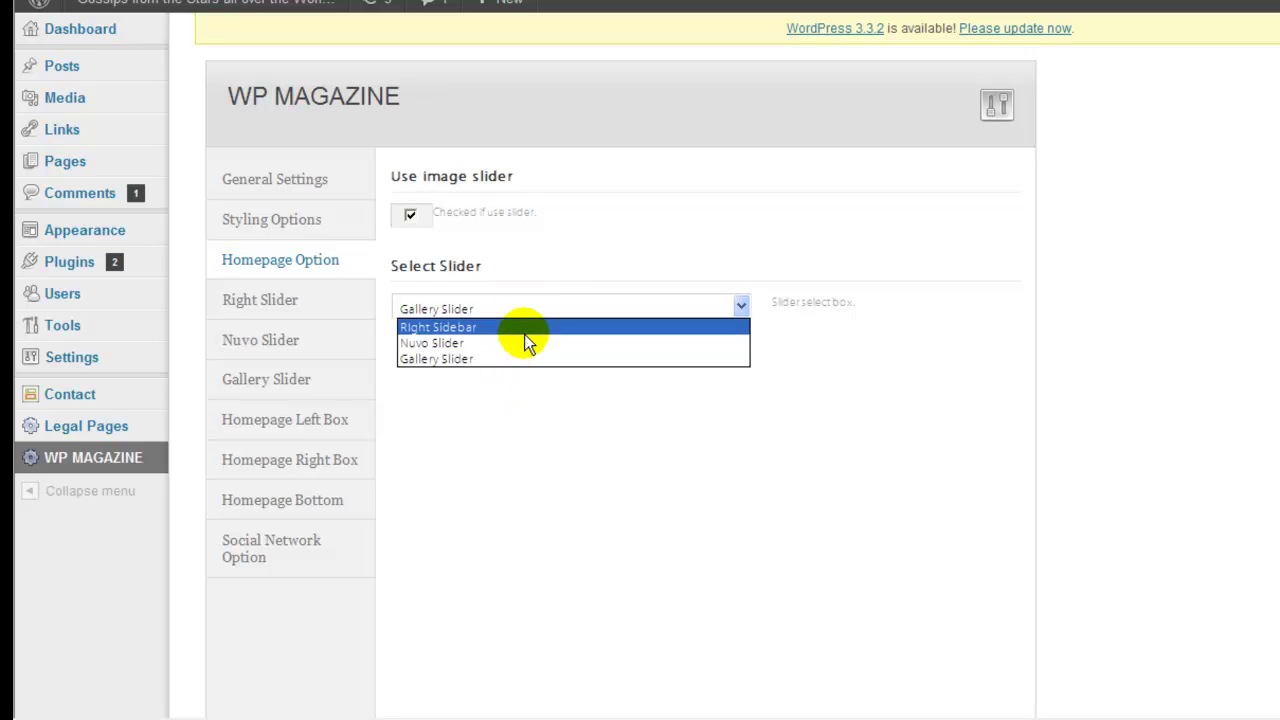
# On The Magazine Layout homepage, browse the gallery slider's thumbnails and display a selected photo in the large view
pyautogui.click(1040, 135)
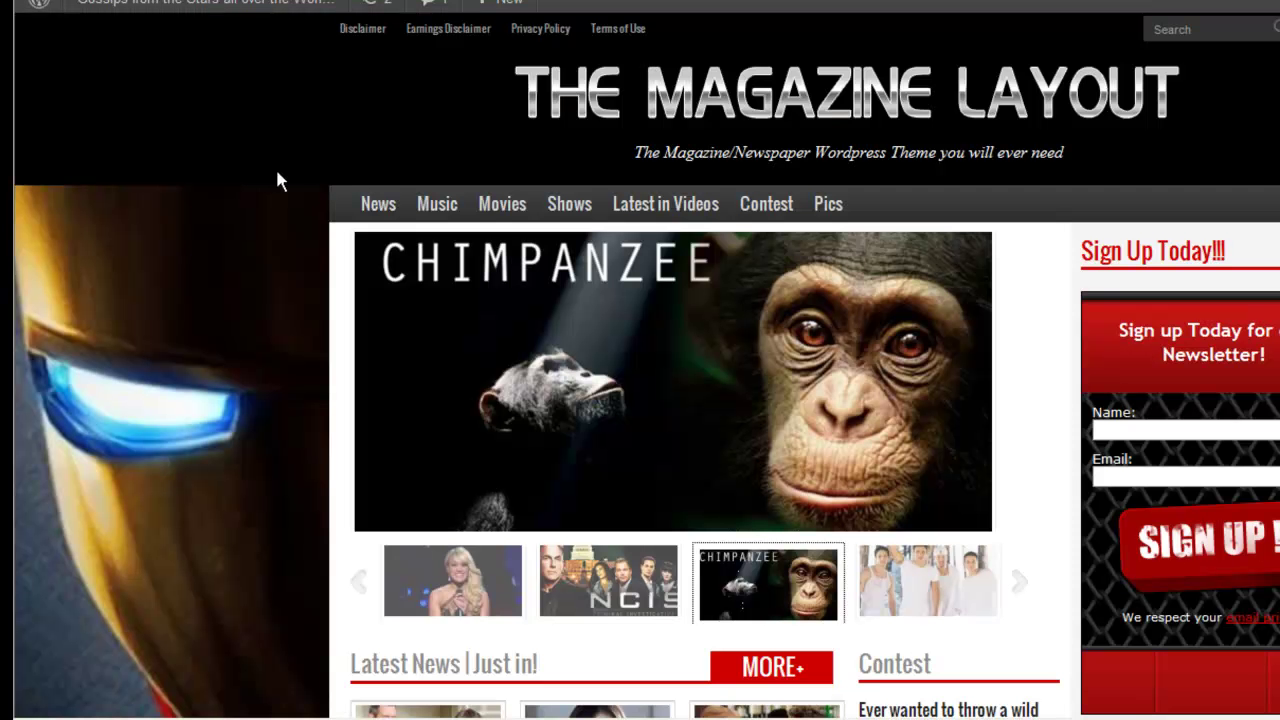
pyautogui.scroll(-1, 277, 177)
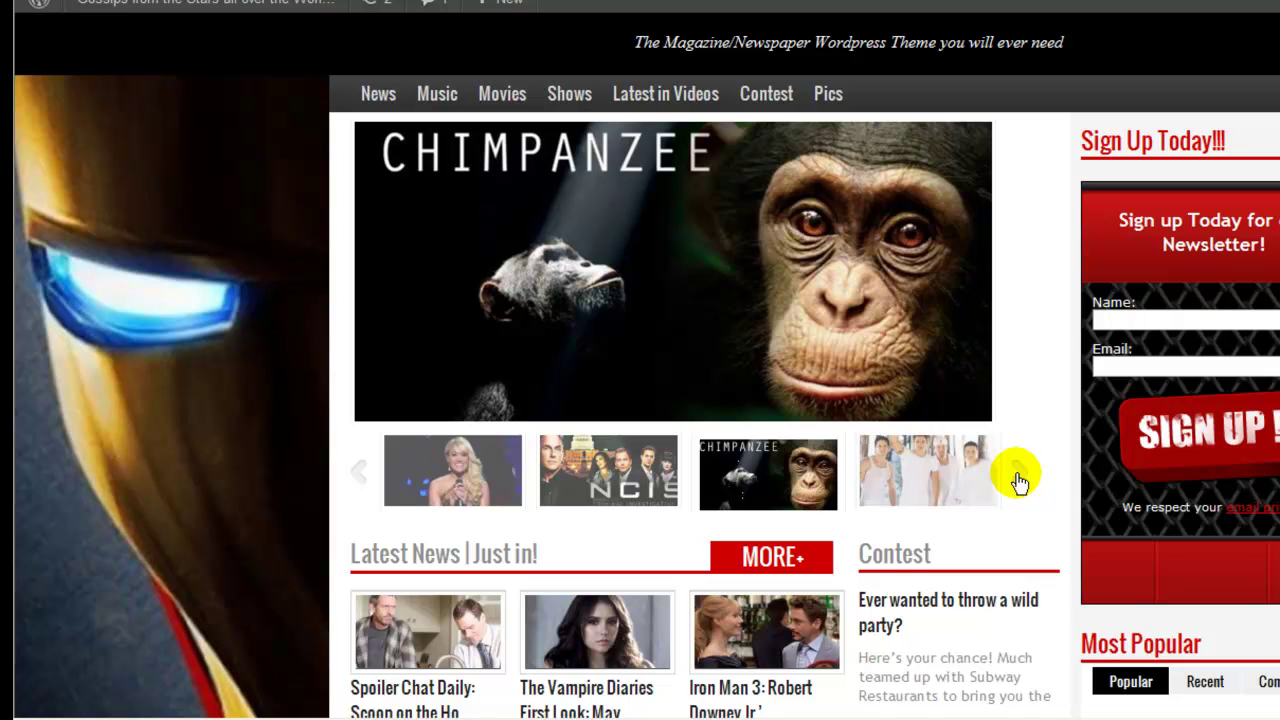
pyautogui.click(360, 474)
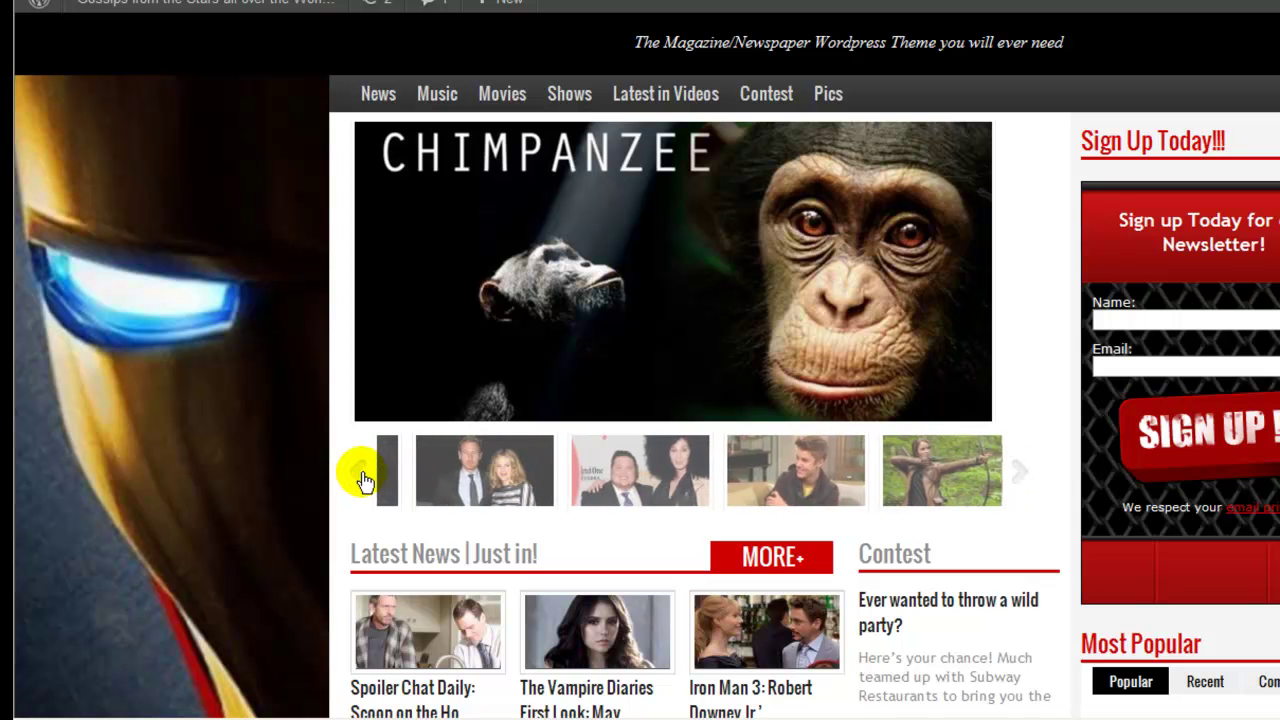
pyautogui.click(600, 485)
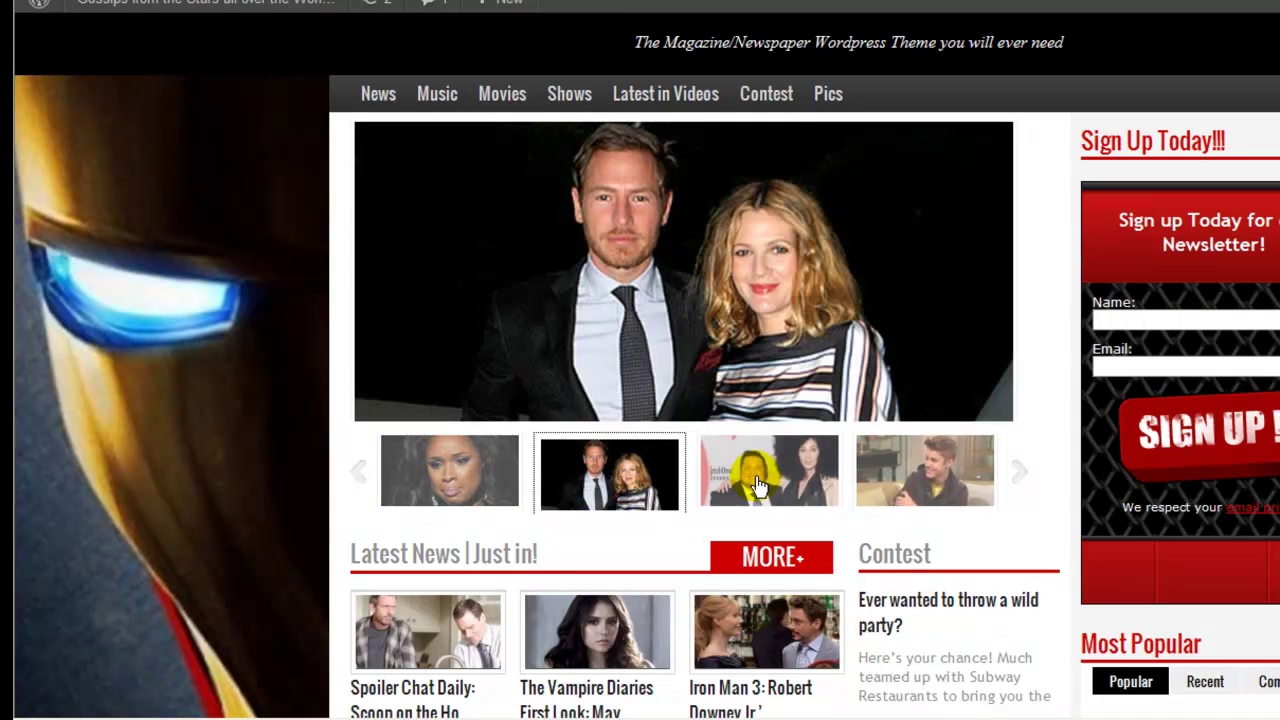
pyautogui.click(740, 472)
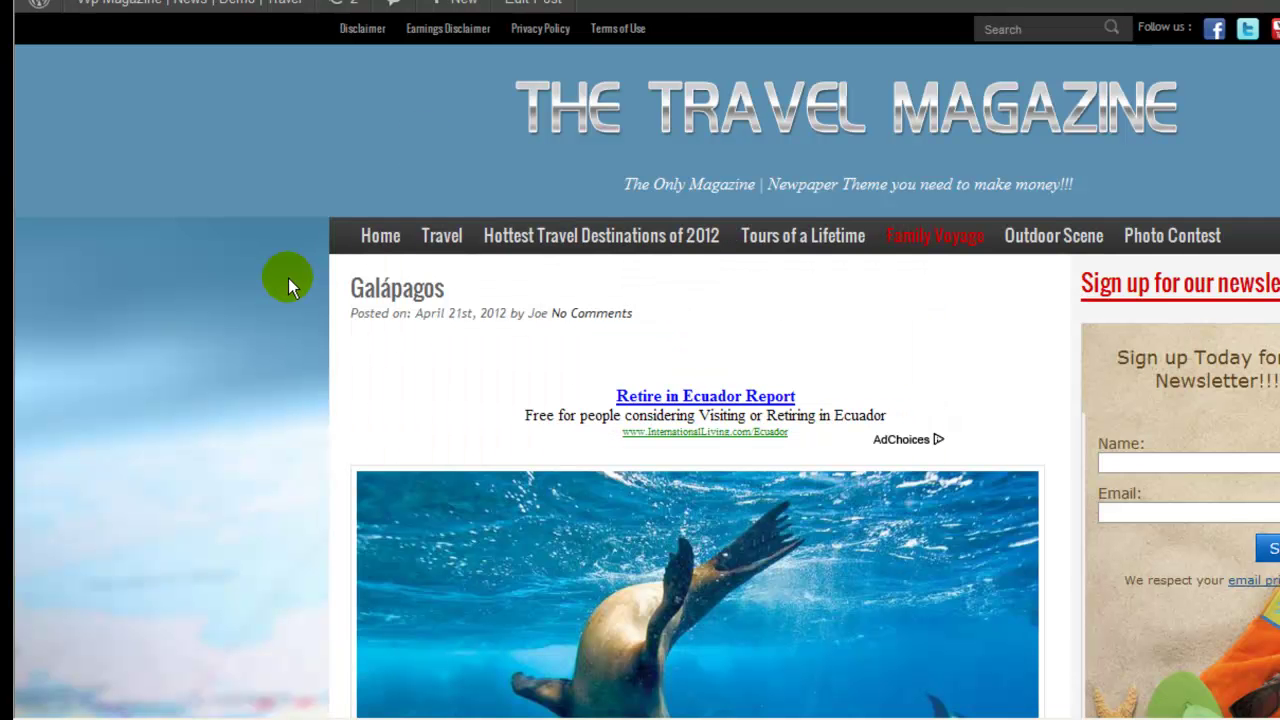
# Open The Travel Magazine homepage from its site logo and advance its image slider to view another slide
pyautogui.click(610, 98)
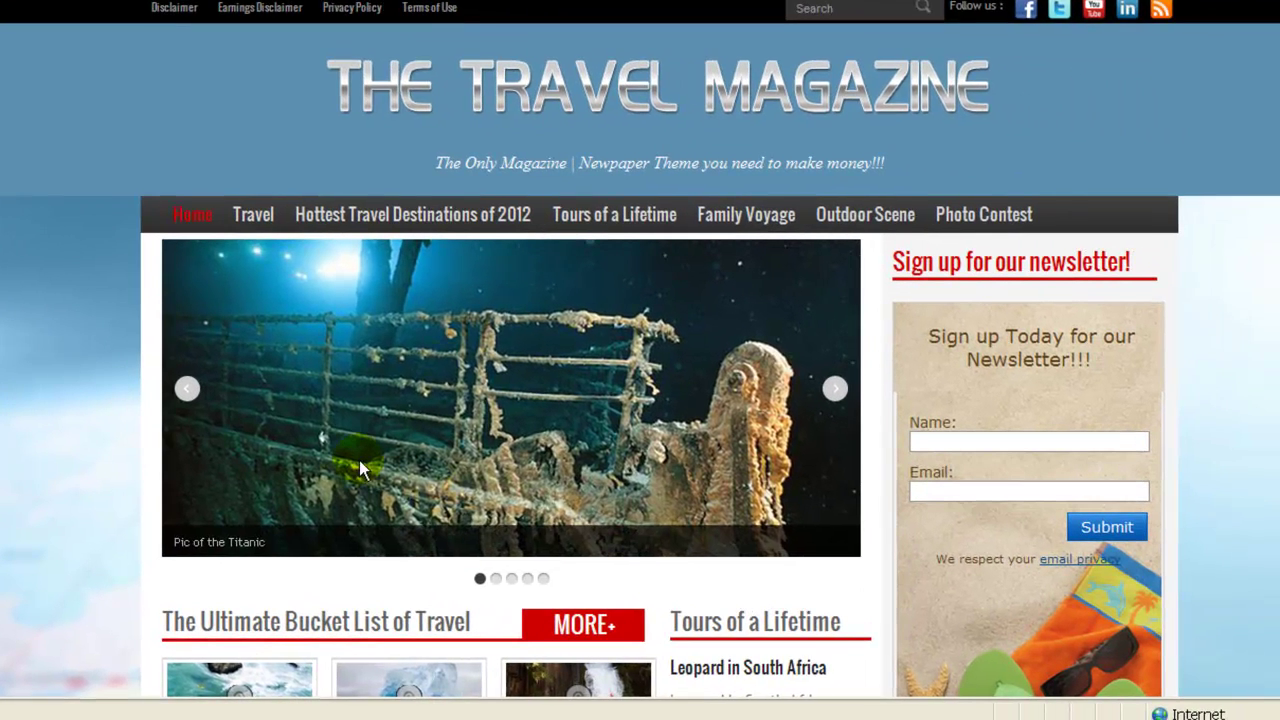
pyautogui.scroll(-2, 600, 405)
pyautogui.scroll(-1, 416, 385)
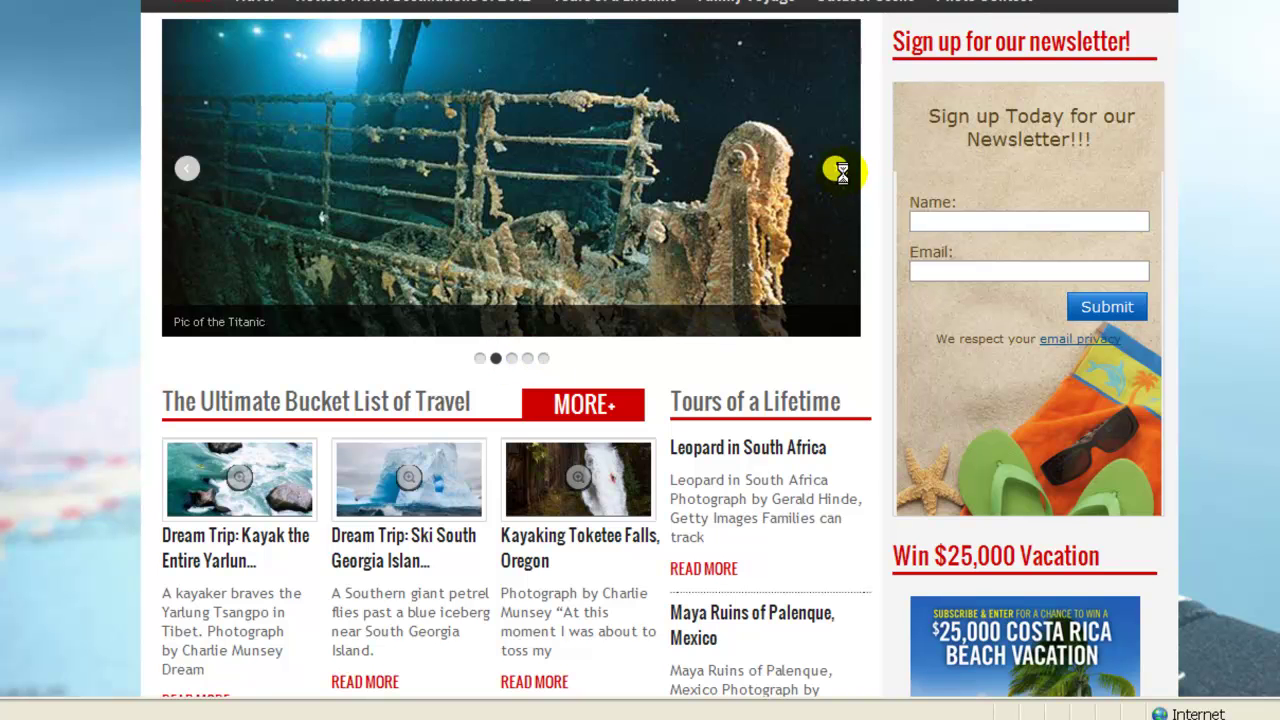
pyautogui.click(841, 172)
pyautogui.scroll(3, 62, 84)
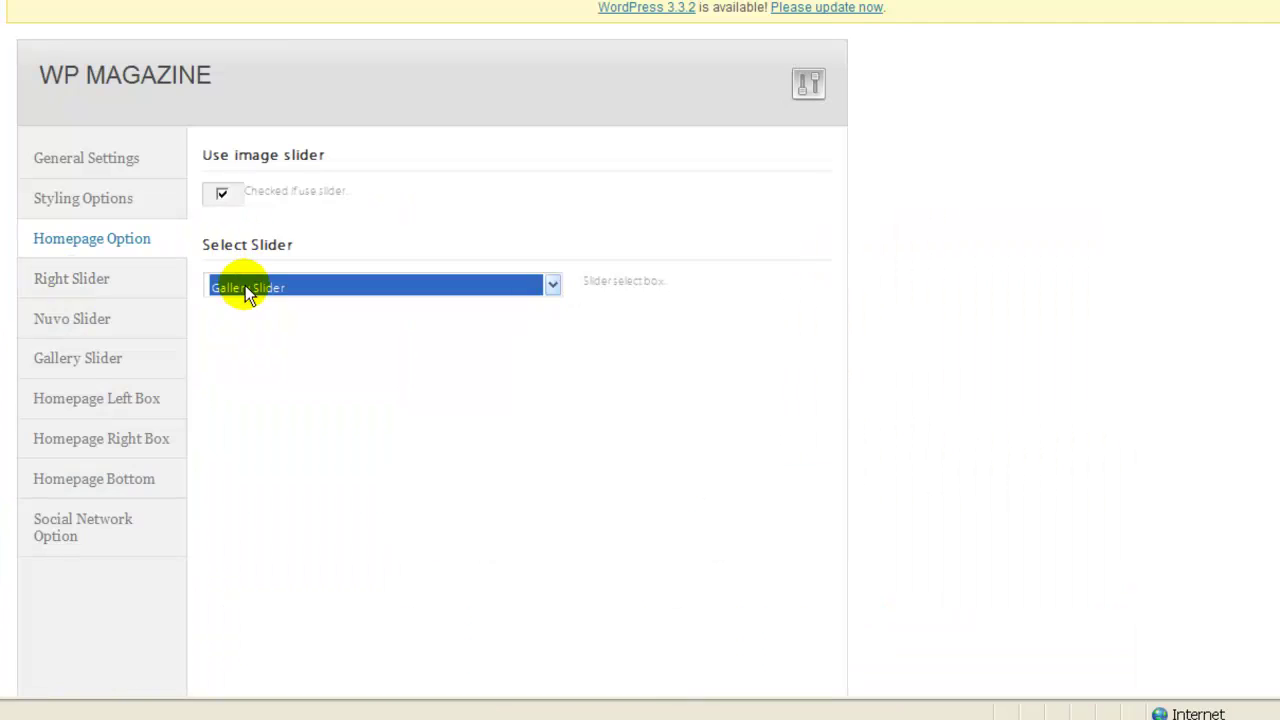
# Set the homepage slider type to Right Sidebar in the theme options and save all changes
pyautogui.click(245, 285)
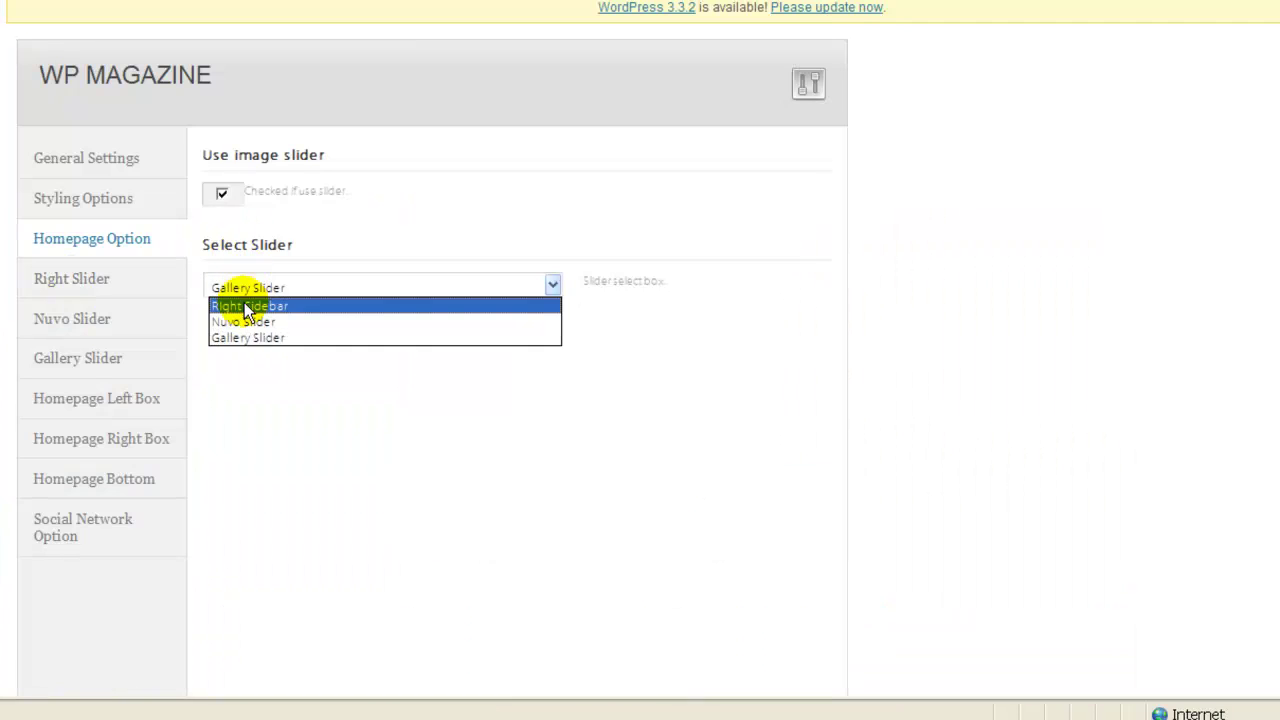
pyautogui.click(252, 305)
pyautogui.scroll(-3, 735, 420)
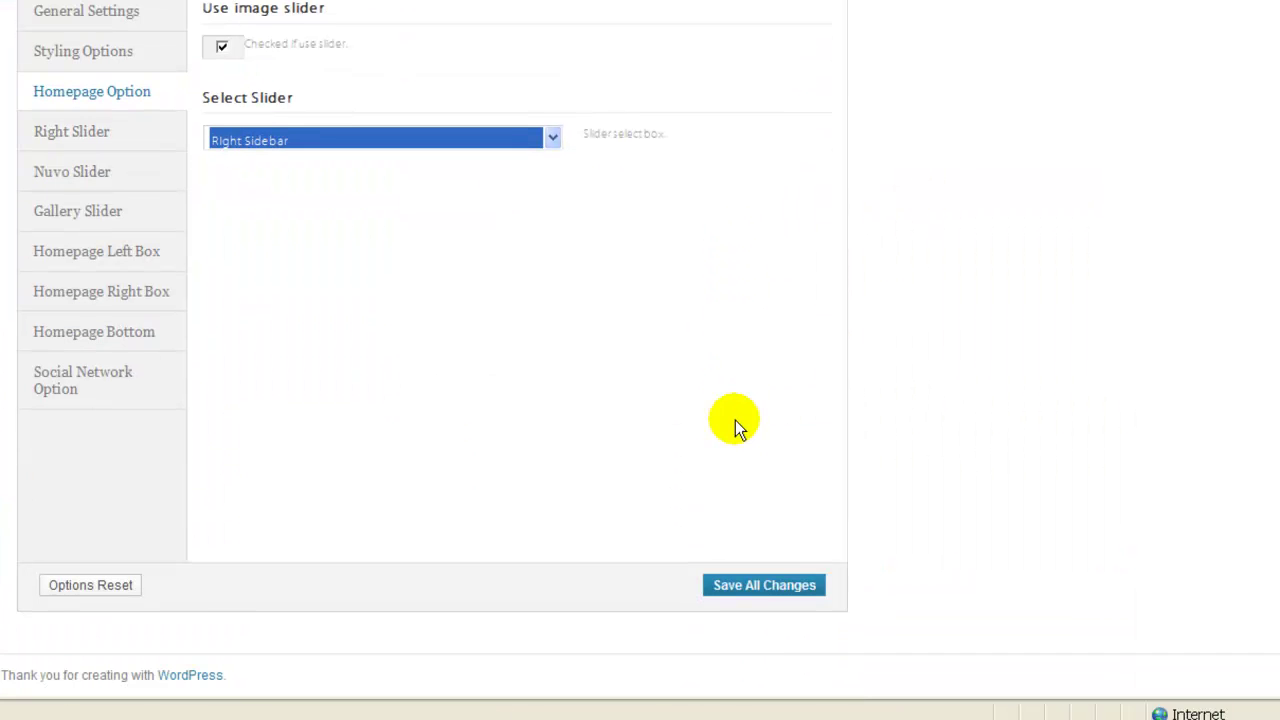
pyautogui.click(766, 584)
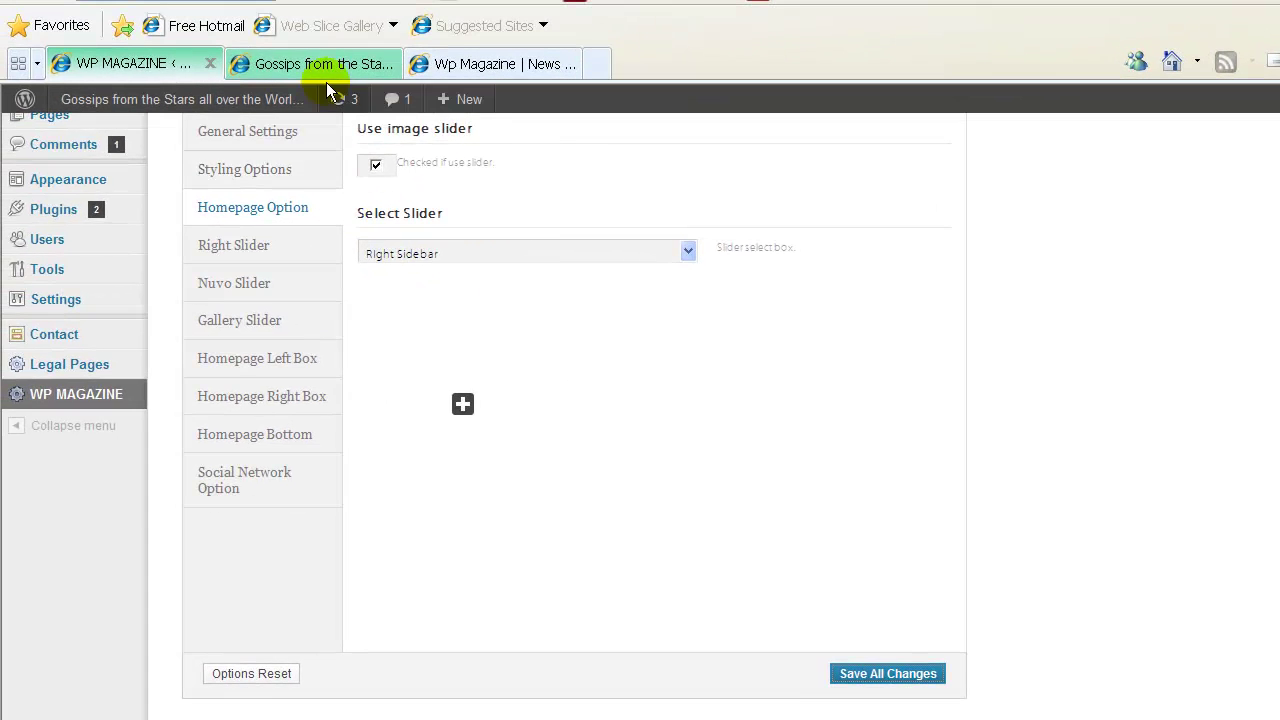
# View the right sidebar slider on The Magazine Layout homepage and switch between its images
pyautogui.click(330, 70)
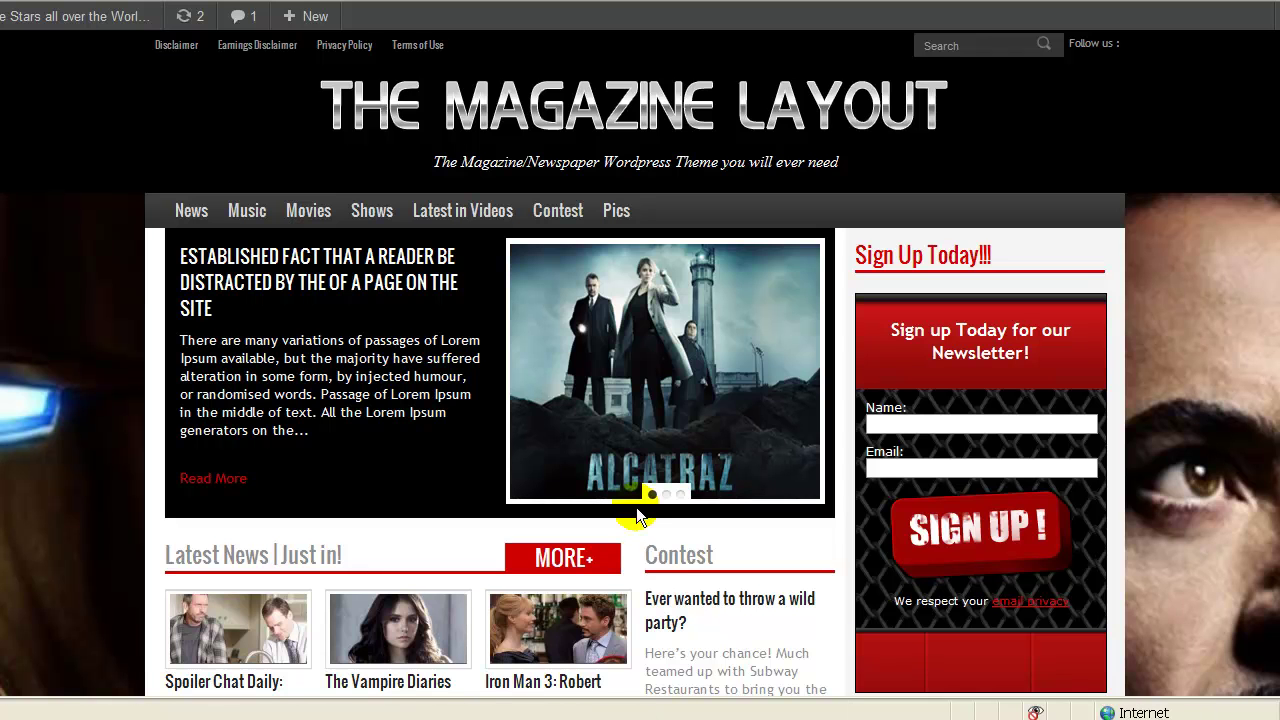
pyautogui.click(679, 495)
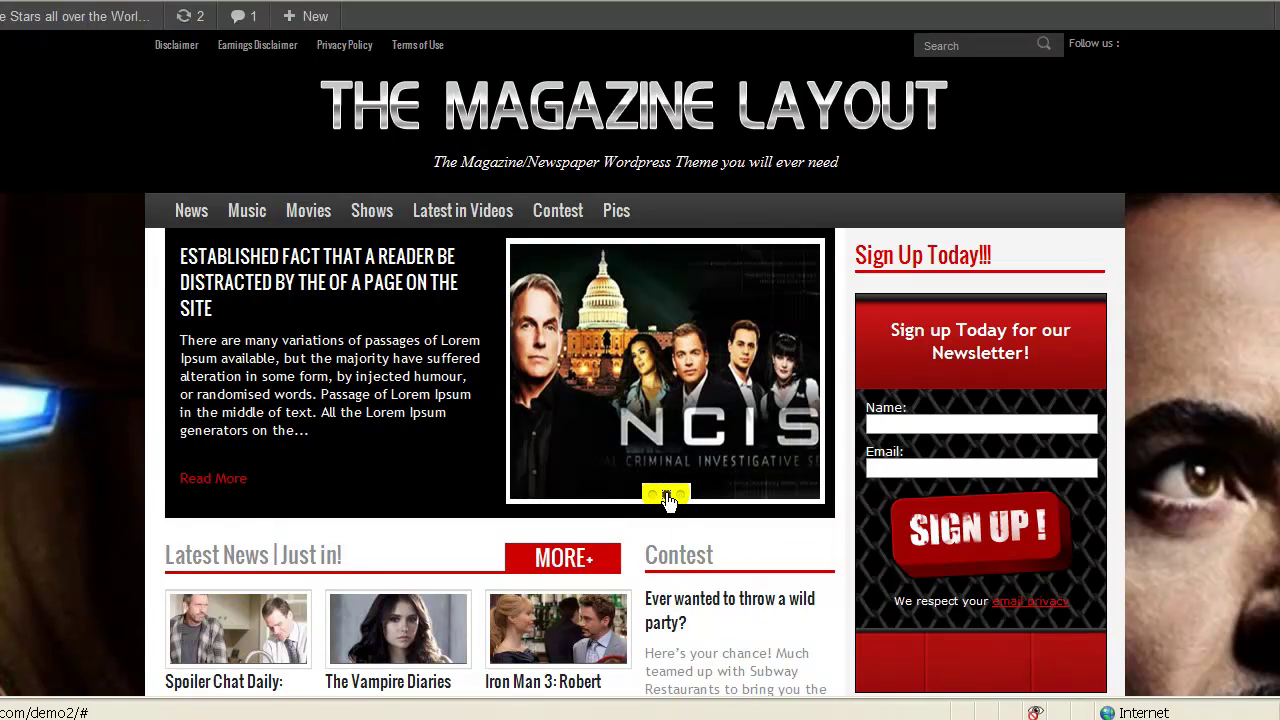
pyautogui.click(666, 495)
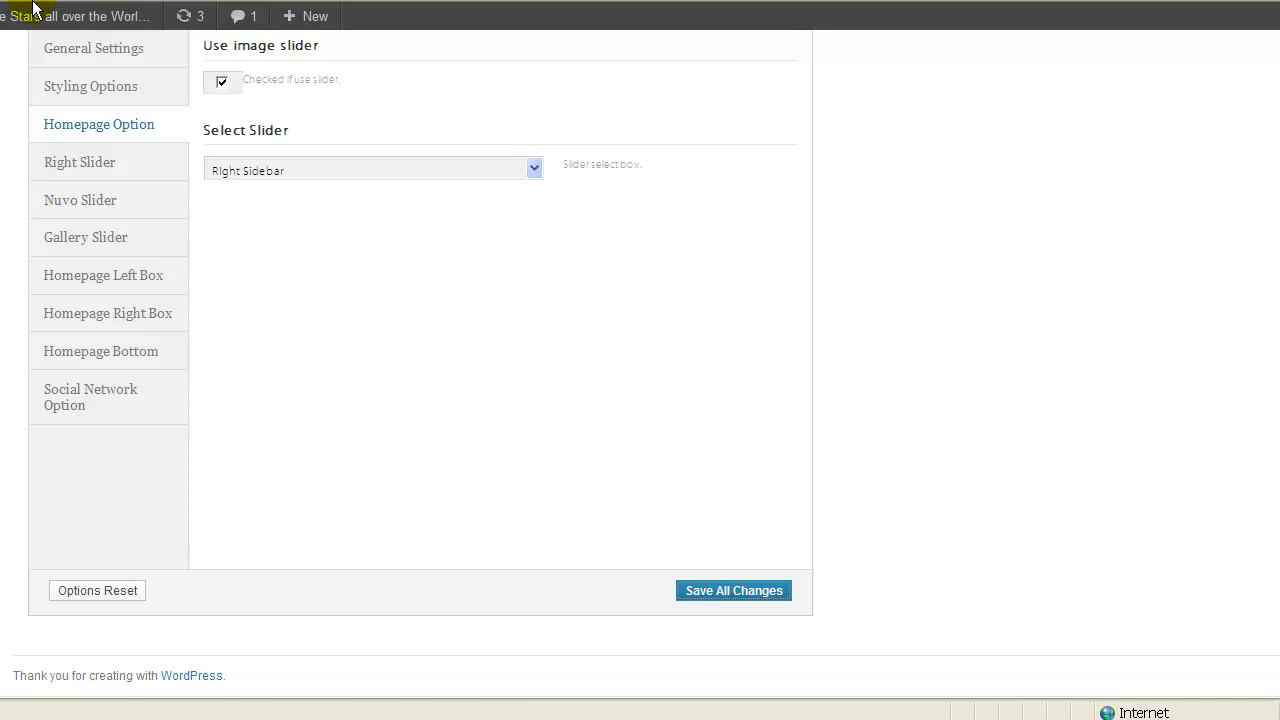
# Open the Right Slider settings and examine the title, URL, text and Right Sidebar image upload options
pyautogui.scroll(2, 160, 230)
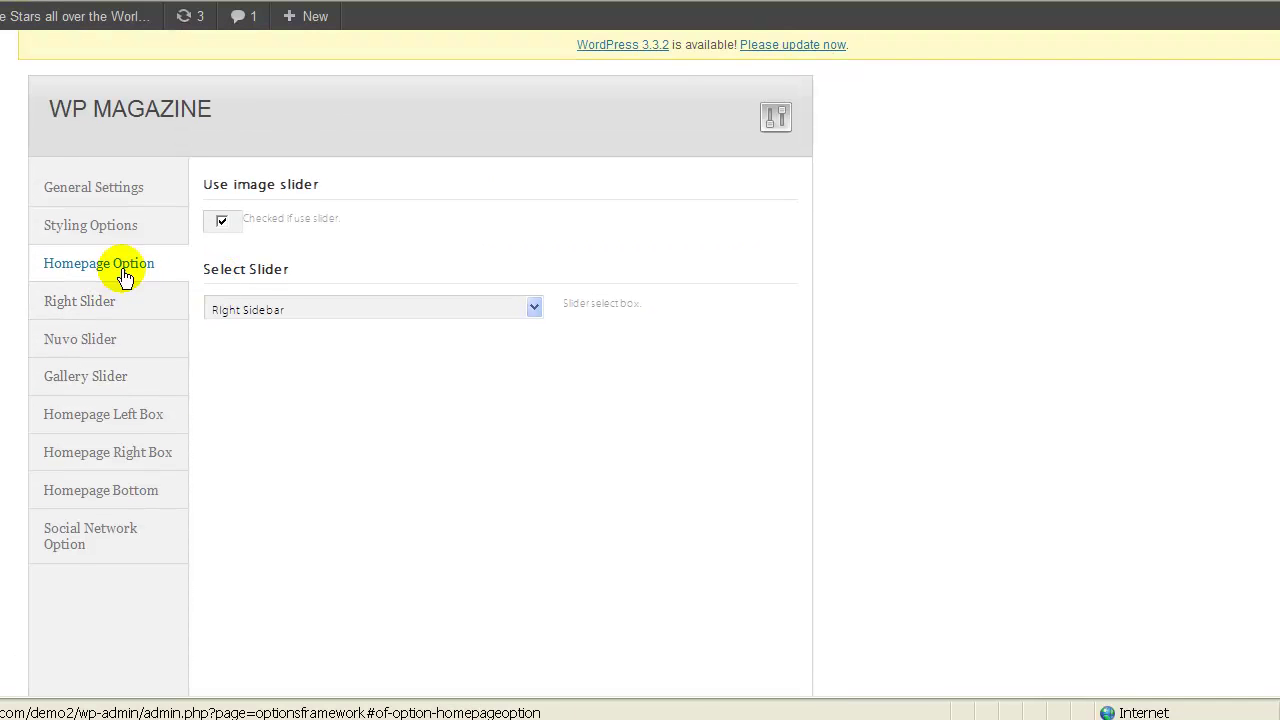
pyautogui.click(99, 308)
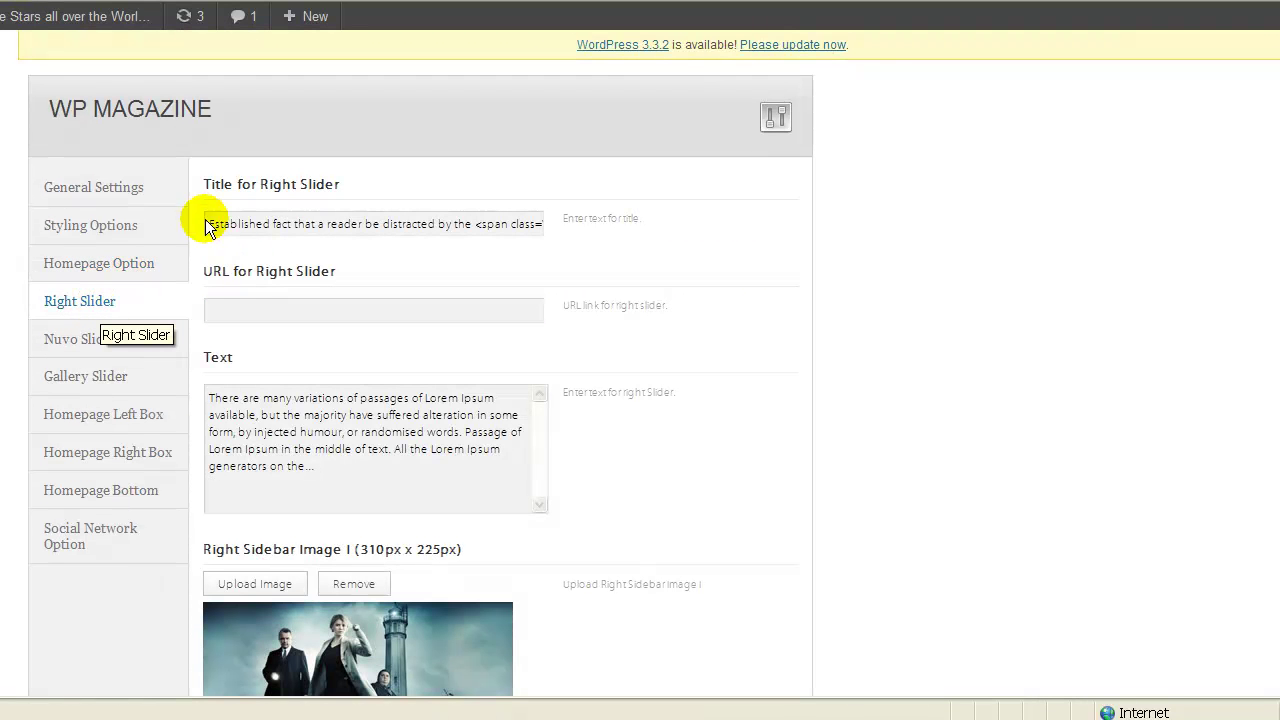
pyautogui.scroll(-3, 666, 330)
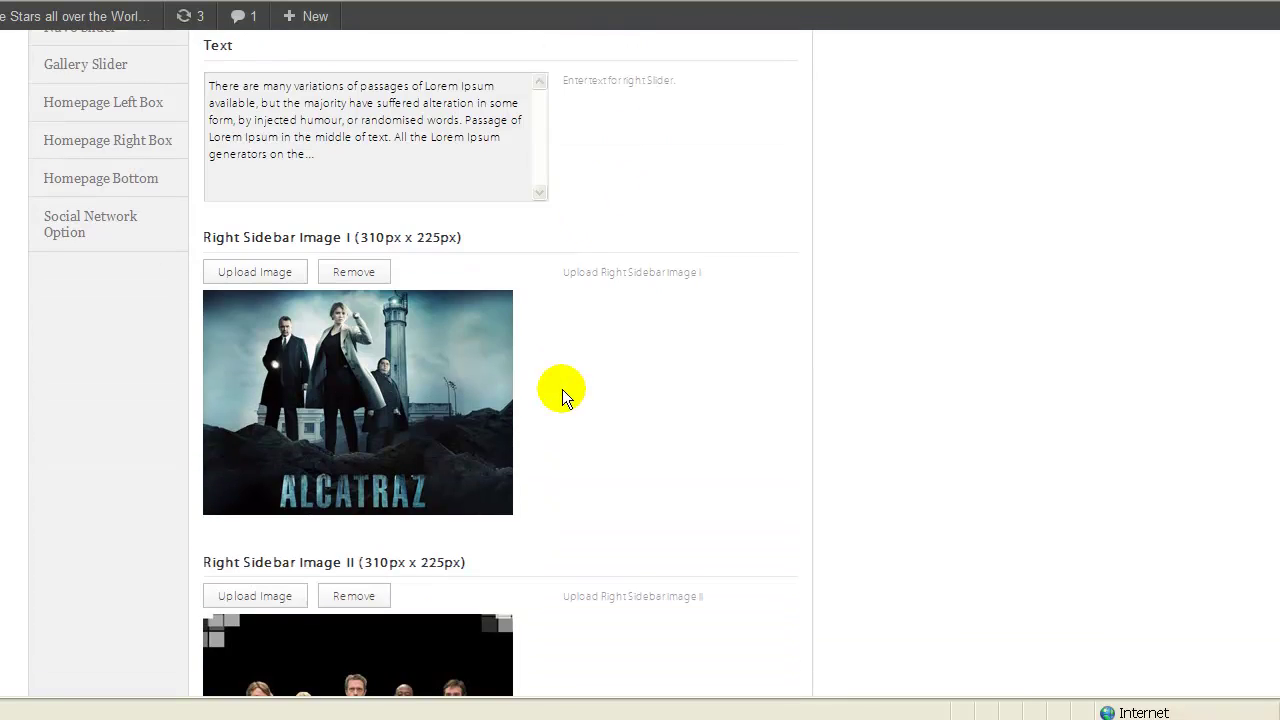
pyautogui.scroll(-6, 543, 398)
pyautogui.scroll(7, 544, 398)
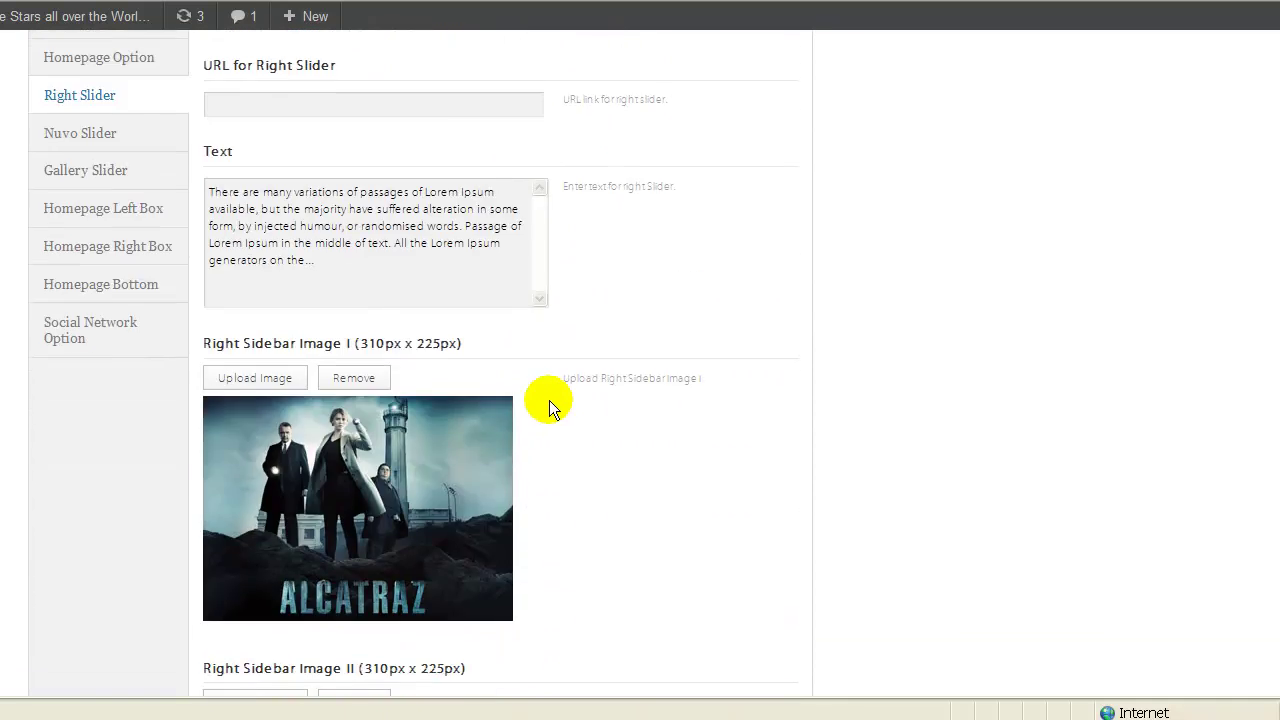
pyautogui.scroll(3, 549, 400)
# Examine the Nuvo Slider's rotator image and text options, and view the Gallery Slider's rotator image settings
pyautogui.click(134, 343)
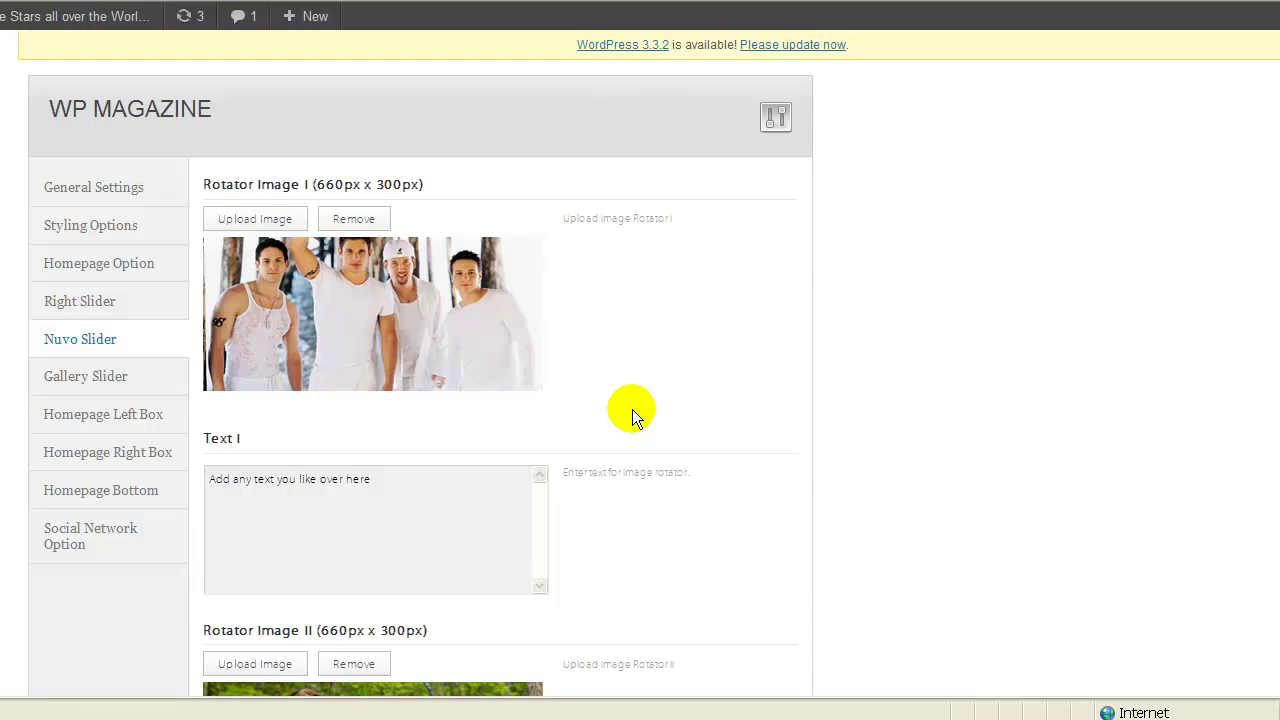
pyautogui.scroll(-4, 632, 409)
pyautogui.scroll(4, 632, 409)
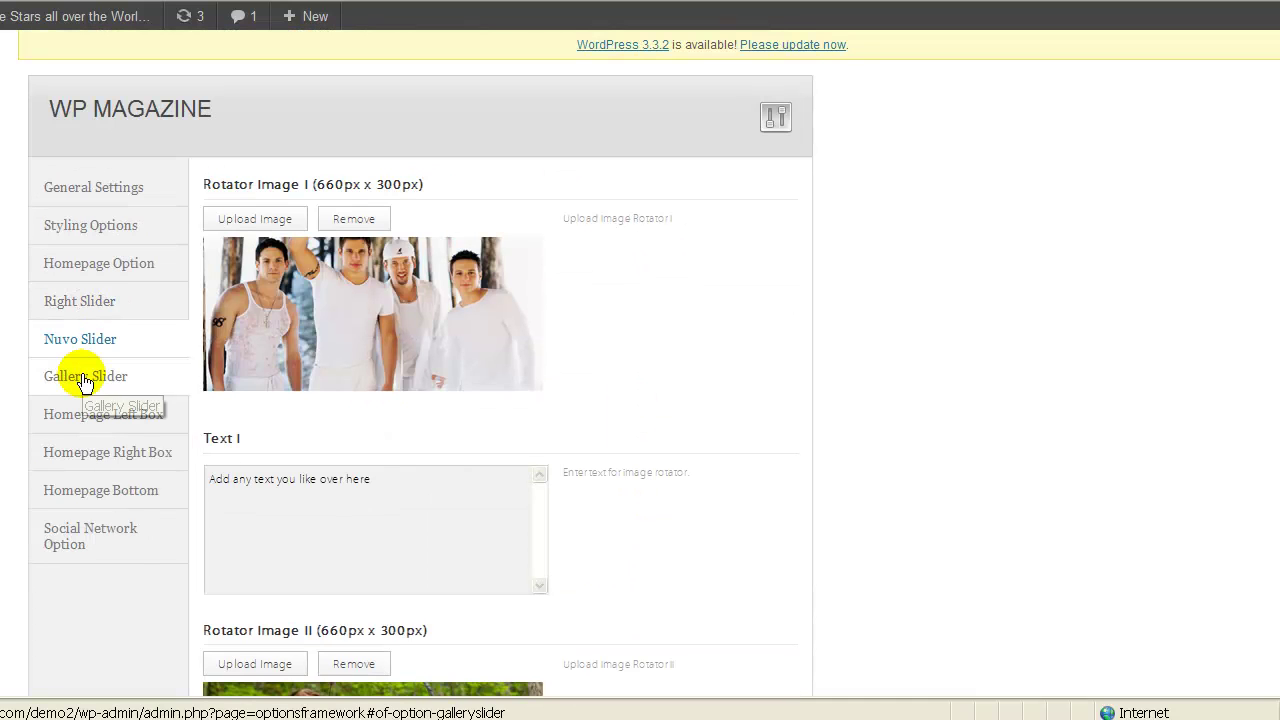
pyautogui.click(85, 380)
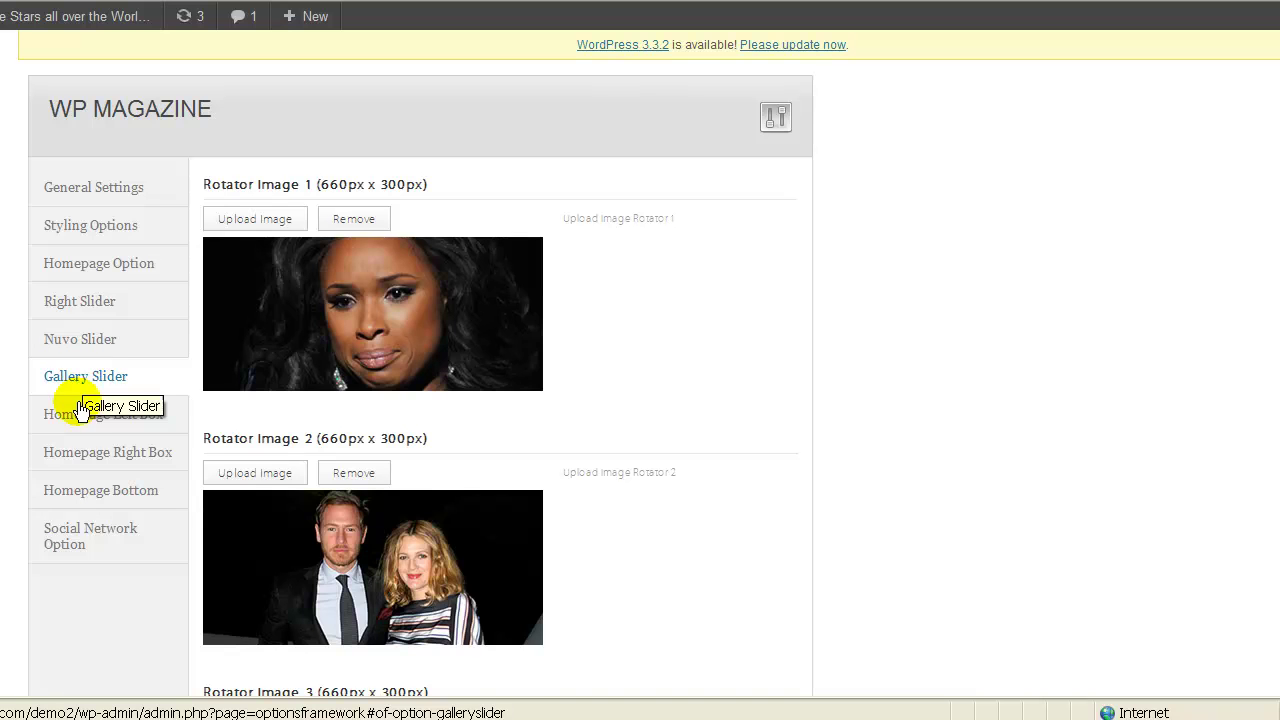
# Examine the Homepage Left Box titles, URLs and gallery setting, and view the Box 1 category choices without changing the selection
pyautogui.click(81, 420)
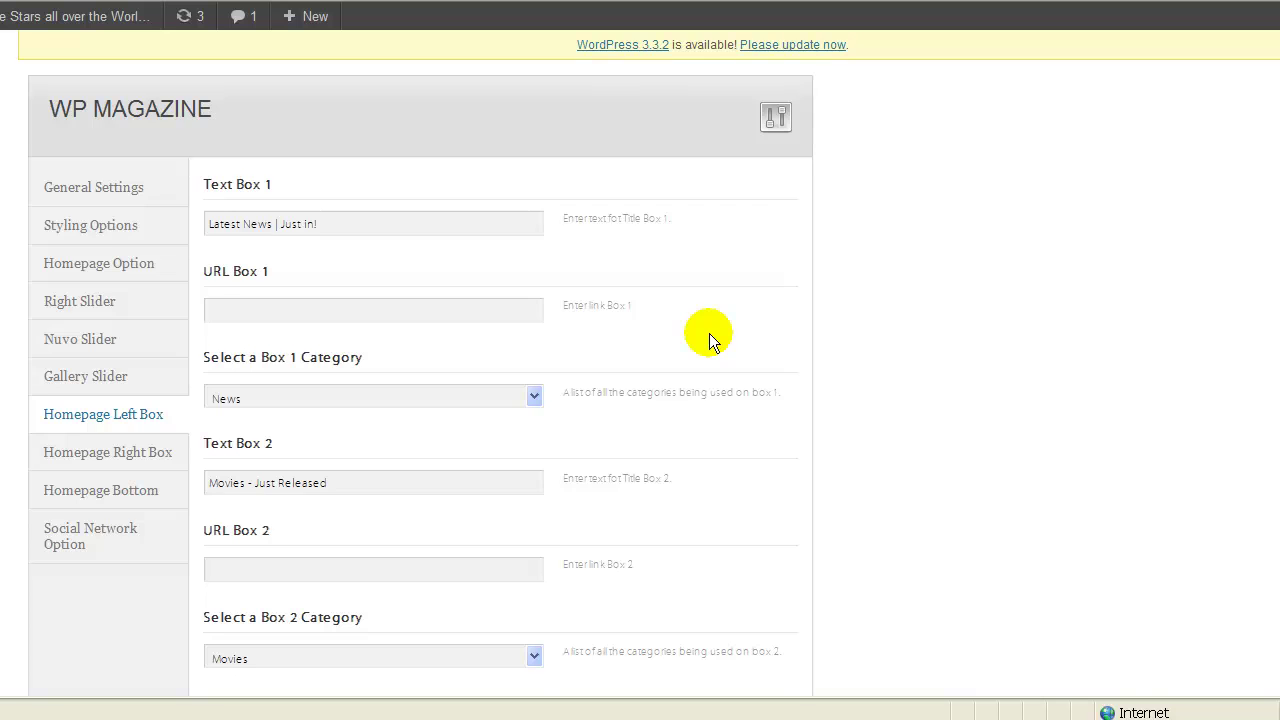
pyautogui.scroll(-2, 709, 340)
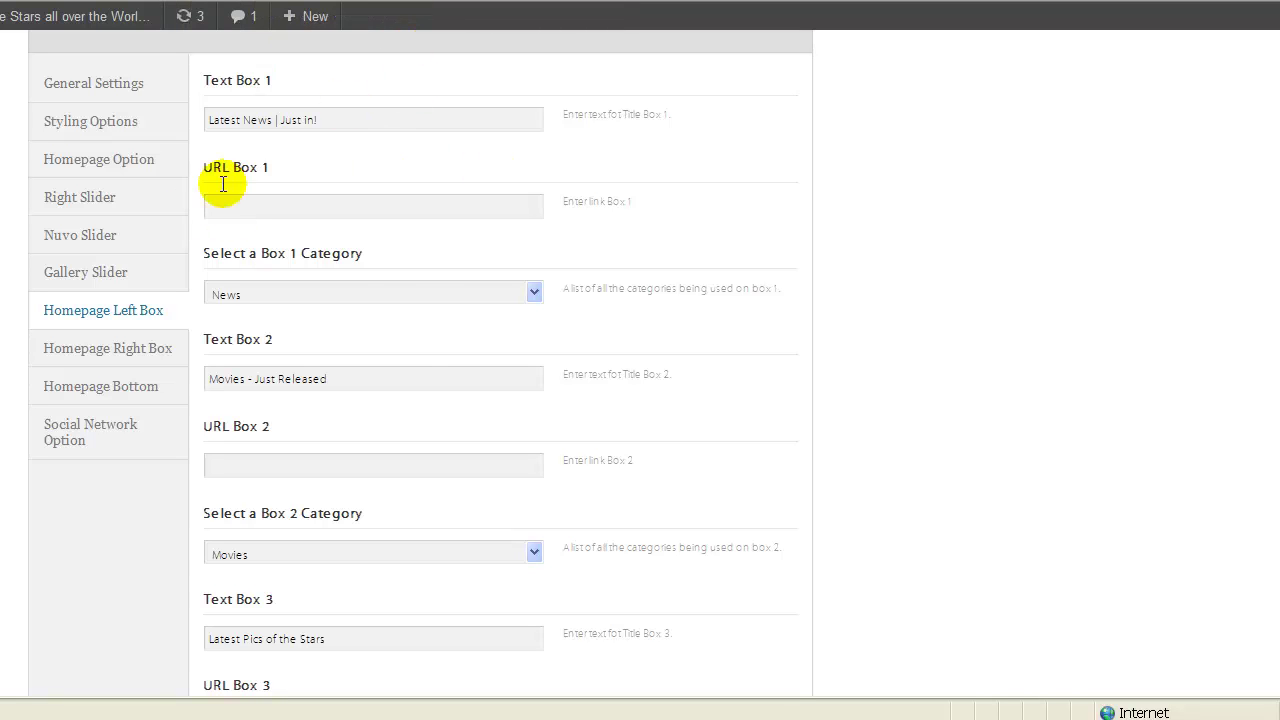
pyautogui.click(338, 297)
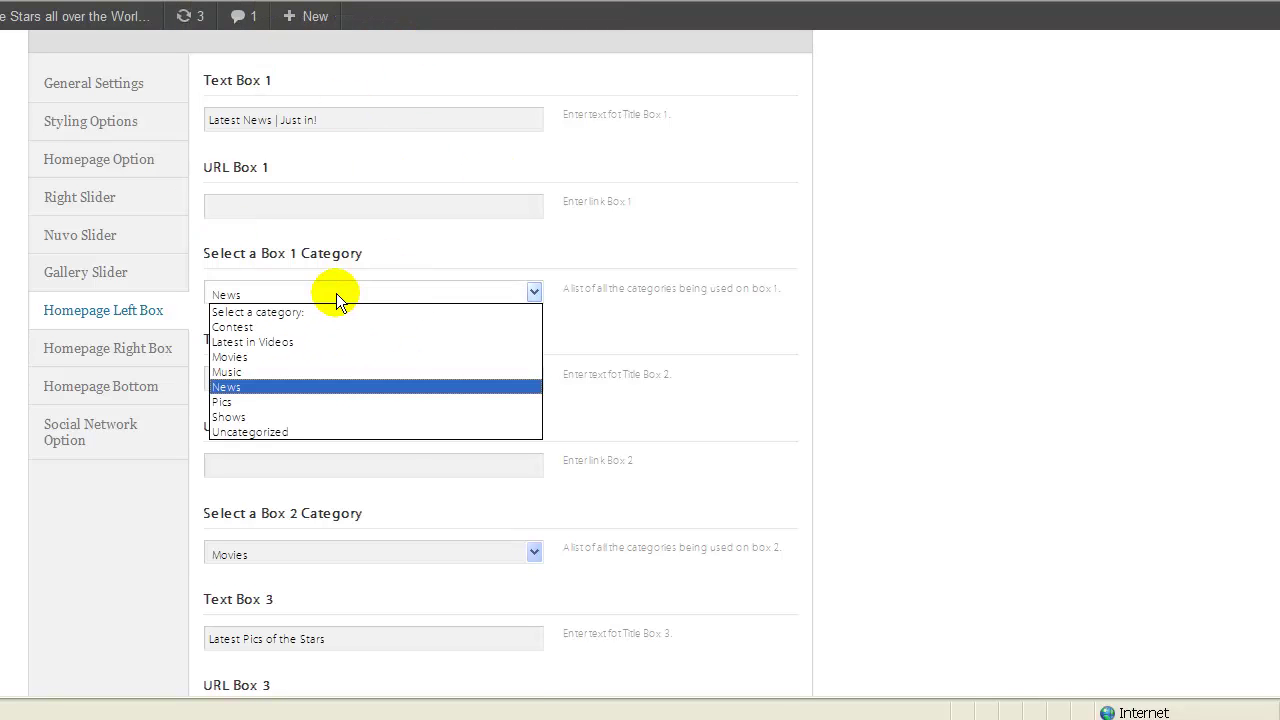
pyautogui.click(336, 293)
pyautogui.scroll(-4, 699, 342)
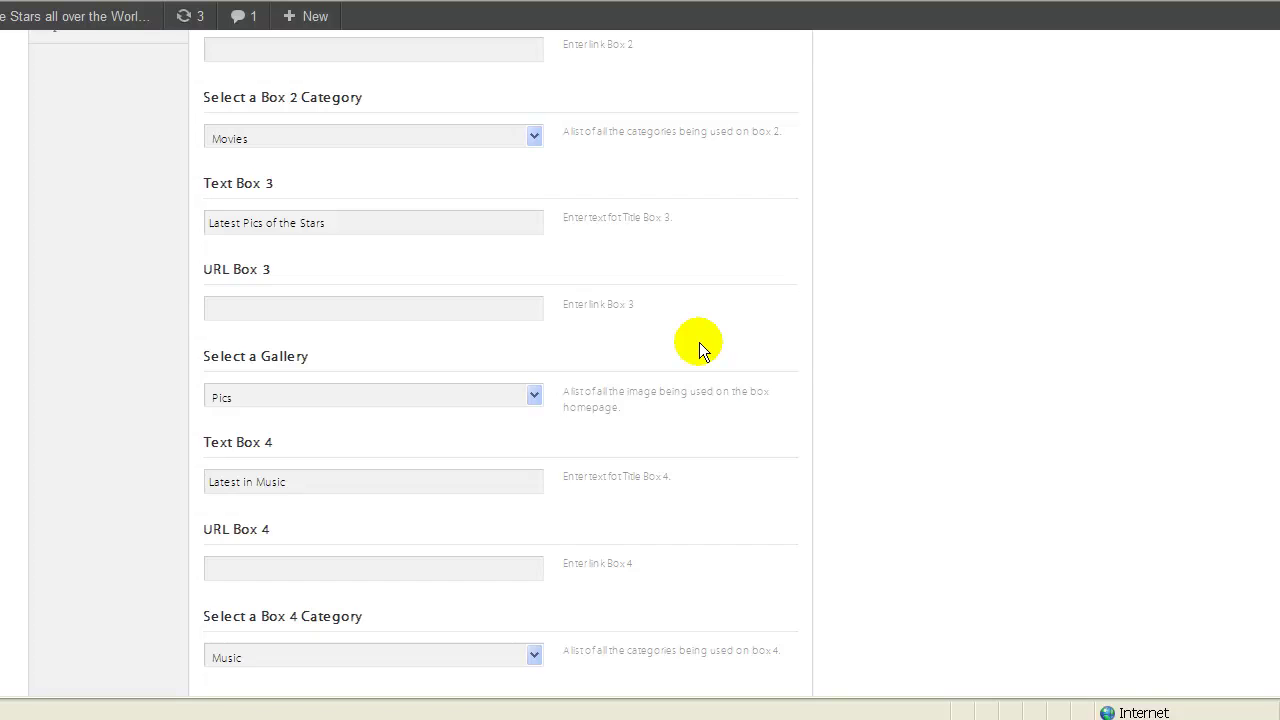
pyautogui.scroll(-1, 699, 342)
pyautogui.scroll(6, 699, 342)
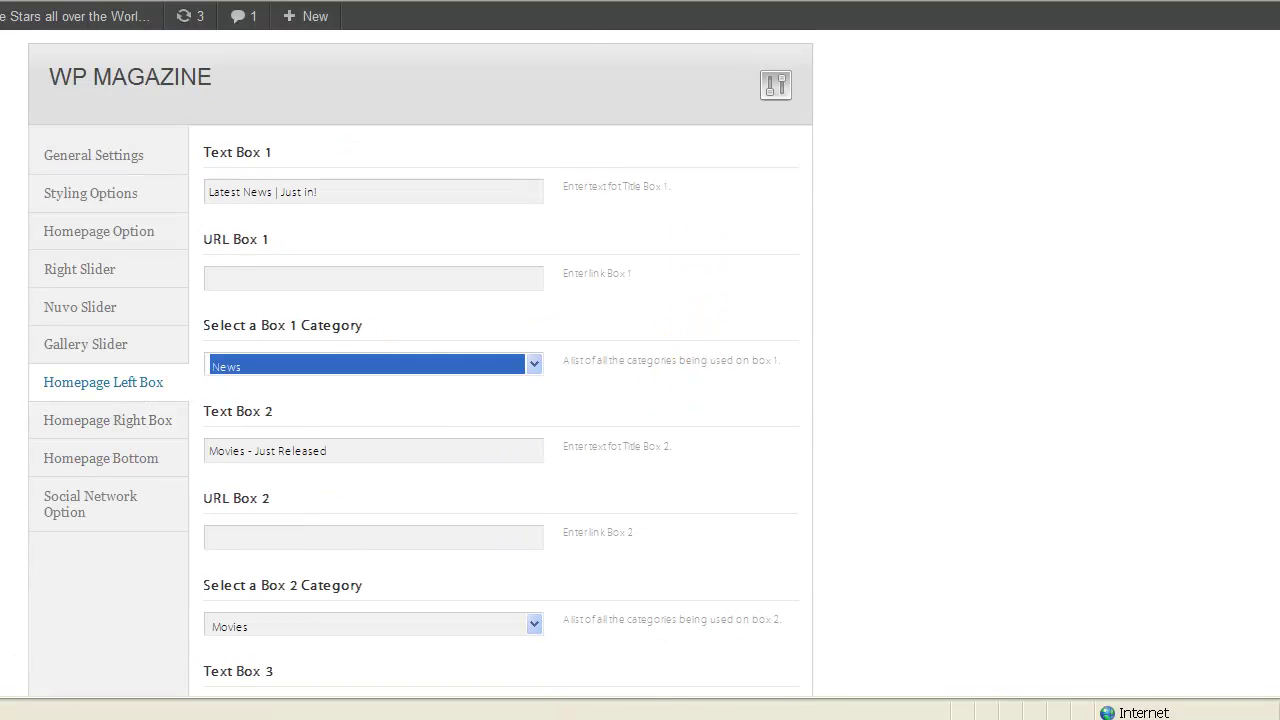
# Compare the left box settings with the homepage's news, movies, pictures and music sections, and view the ticket banner and celebrity videos
pyautogui.click(100, 16)
pyautogui.scroll(-3, 87, 245)
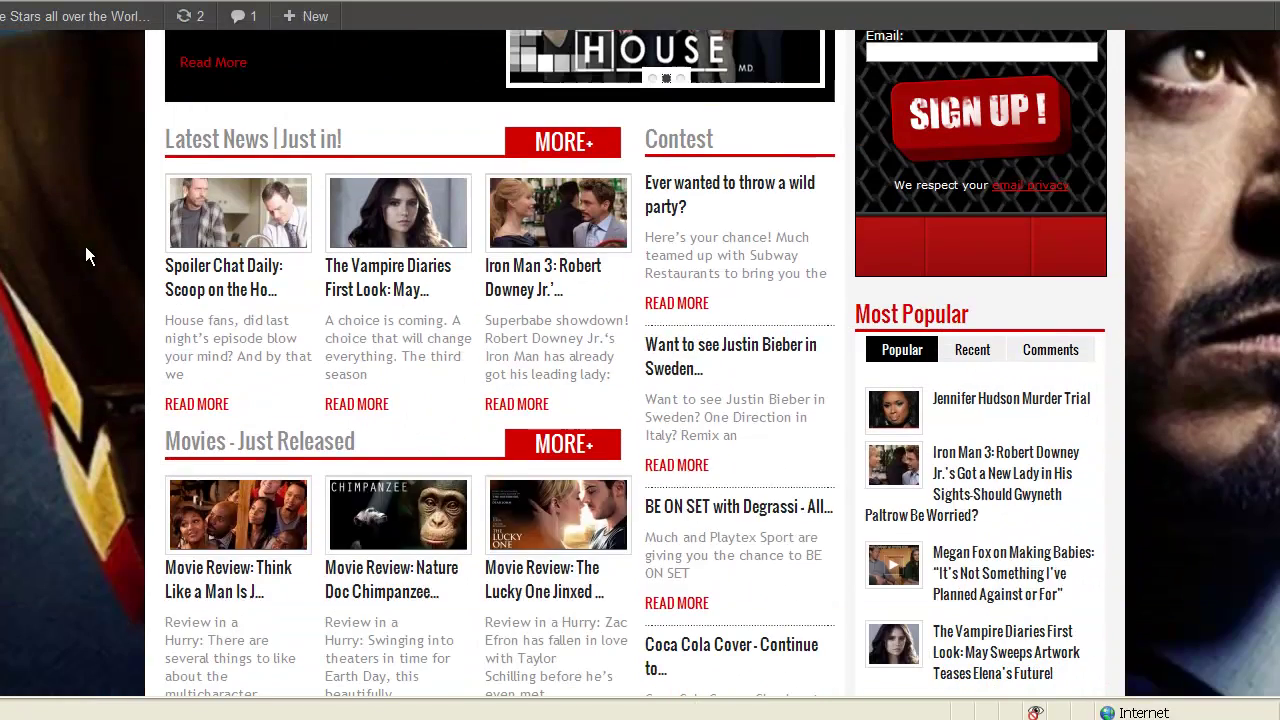
pyautogui.scroll(-7, 262, 312)
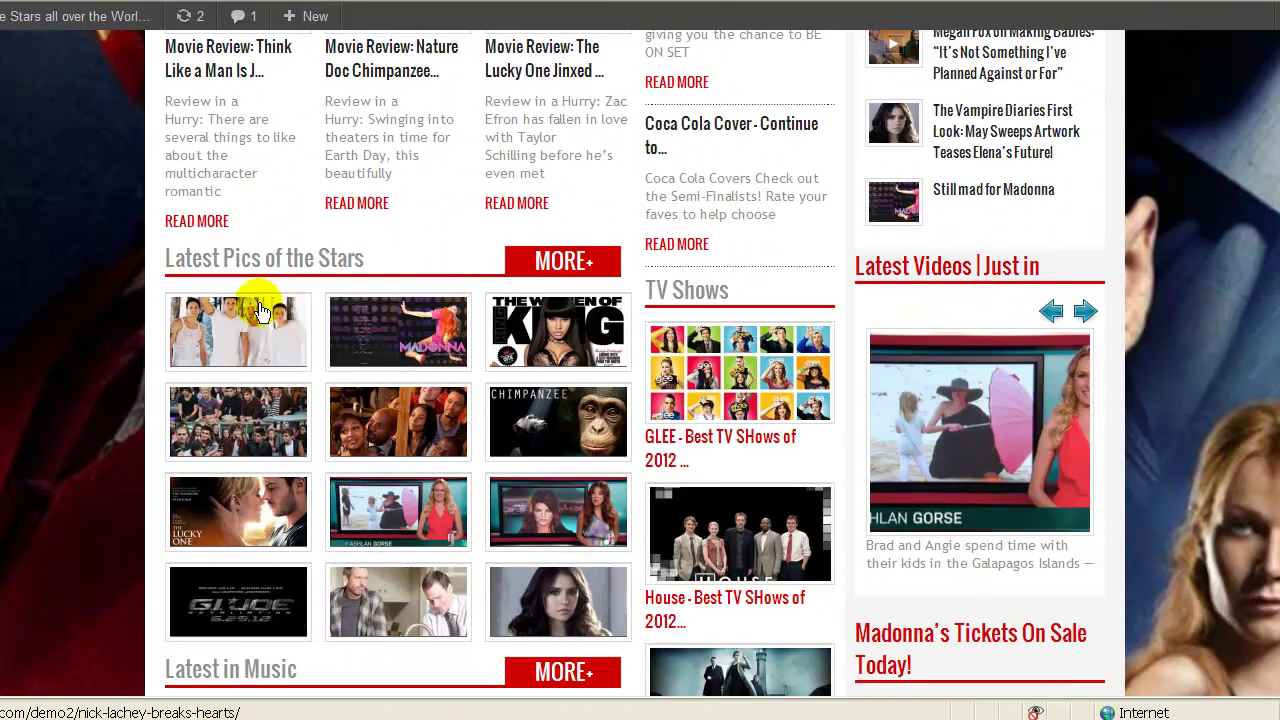
pyautogui.scroll(-2, 266, 457)
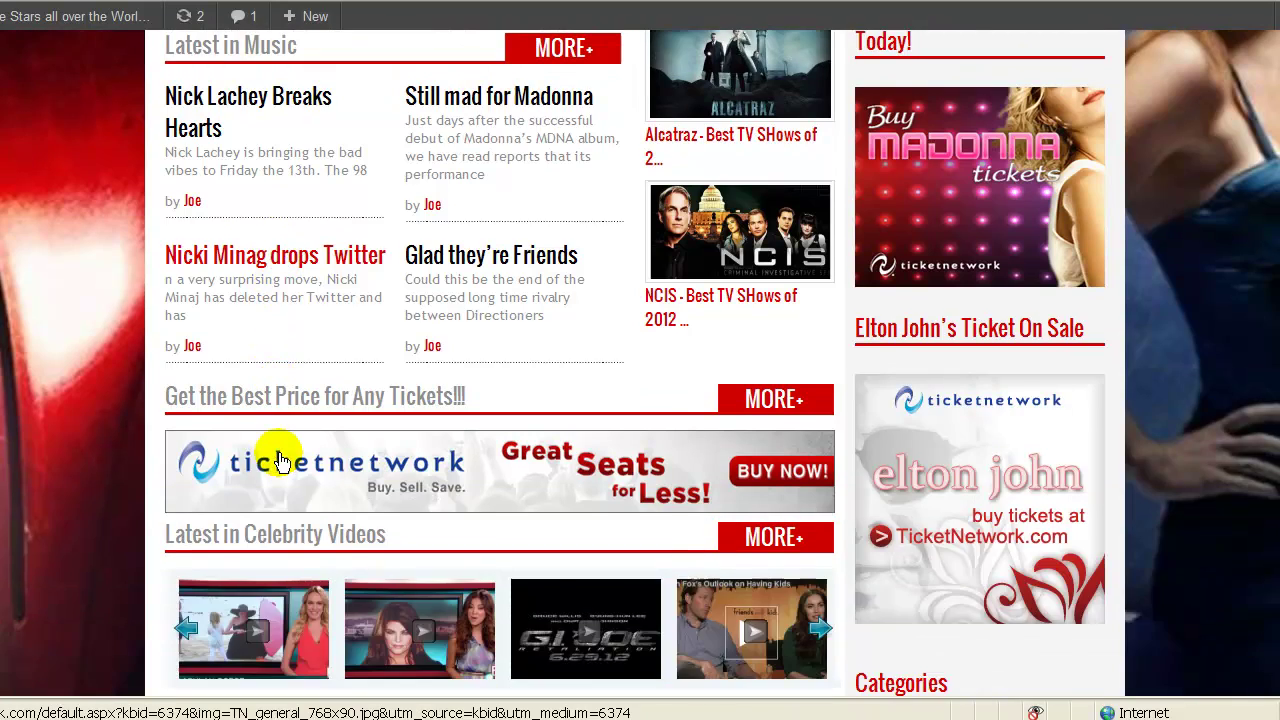
pyautogui.scroll(5, 82, 67)
pyautogui.scroll(1, 82, 67)
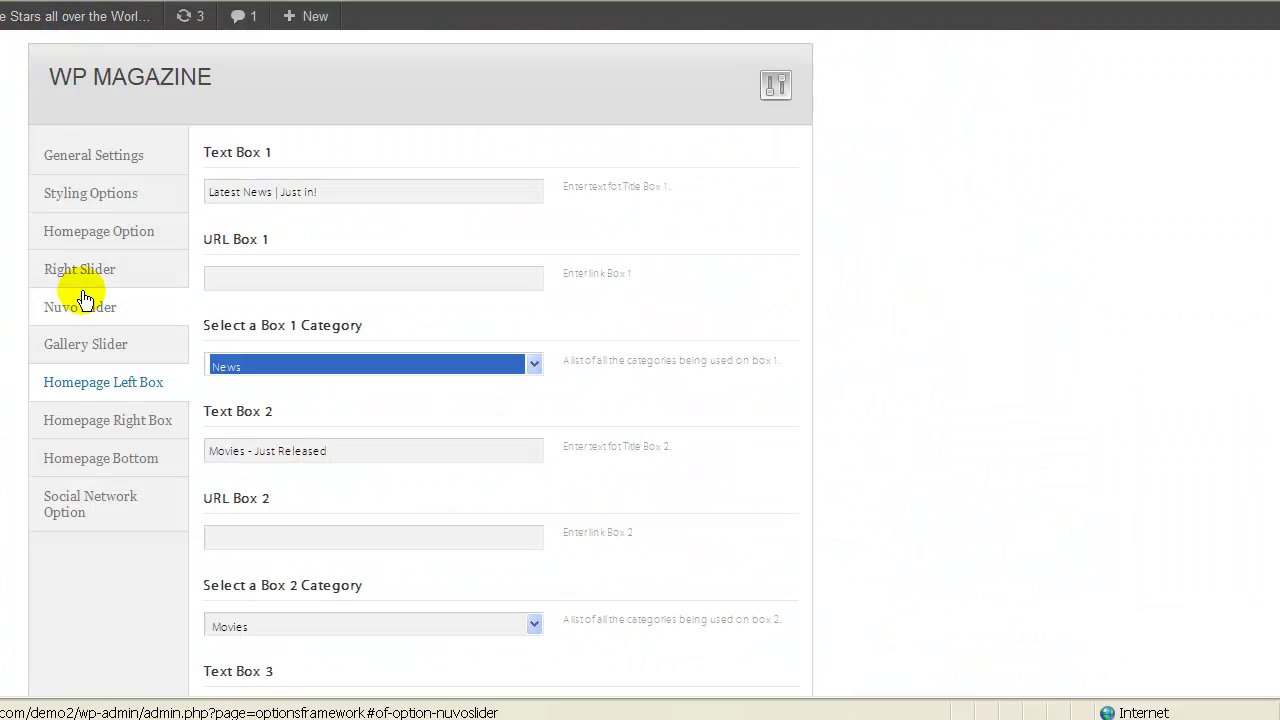
# Open the Homepage Right Box settings and compare them with the Contest and TV Shows sections on the homepage
pyautogui.click(107, 428)
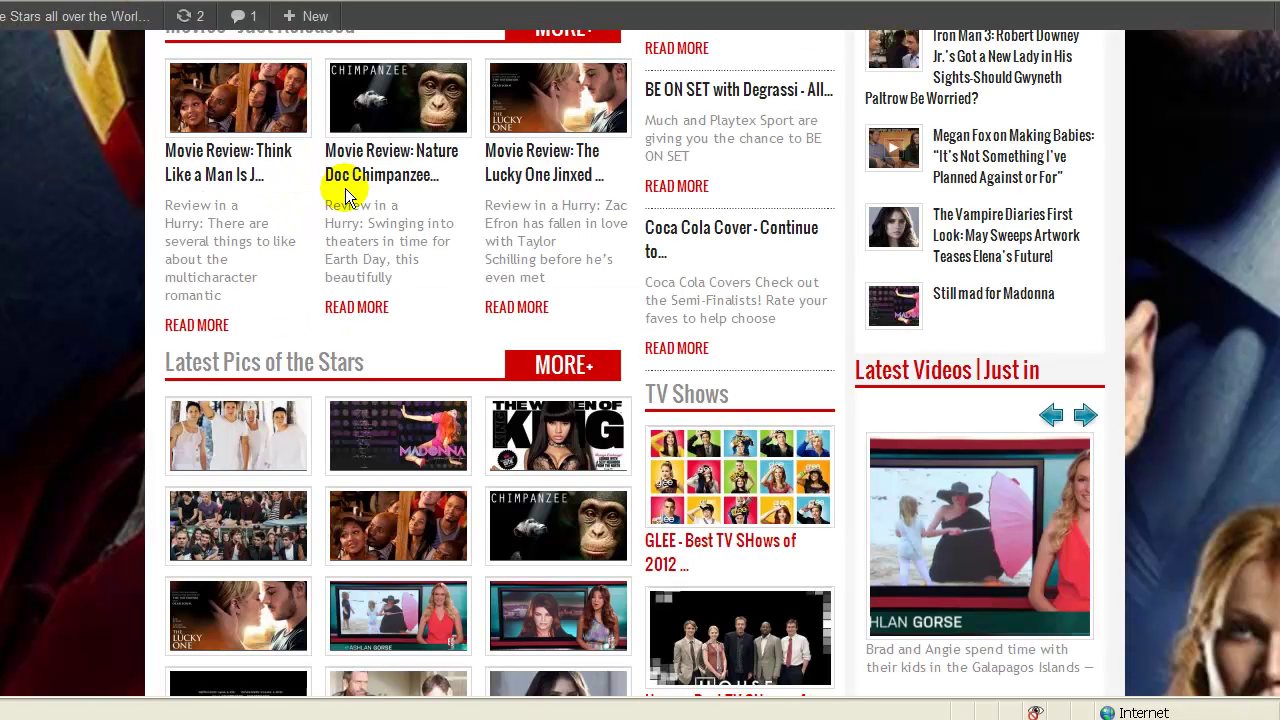
pyautogui.scroll(6, 343, 186)
pyautogui.scroll(-10, 727, 343)
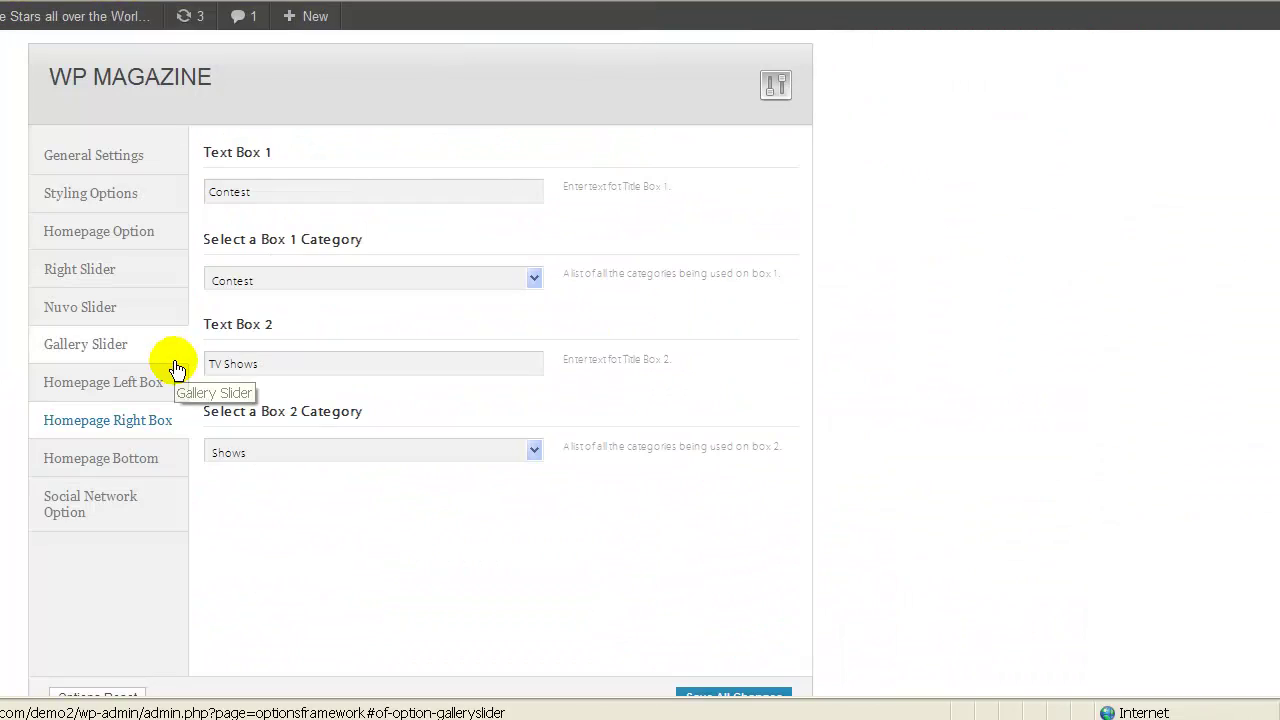
# Open the Homepage Bottom settings and compare them with the homepage's ticket banner and celebrity videos, advancing the video carousel
pyautogui.click(85, 459)
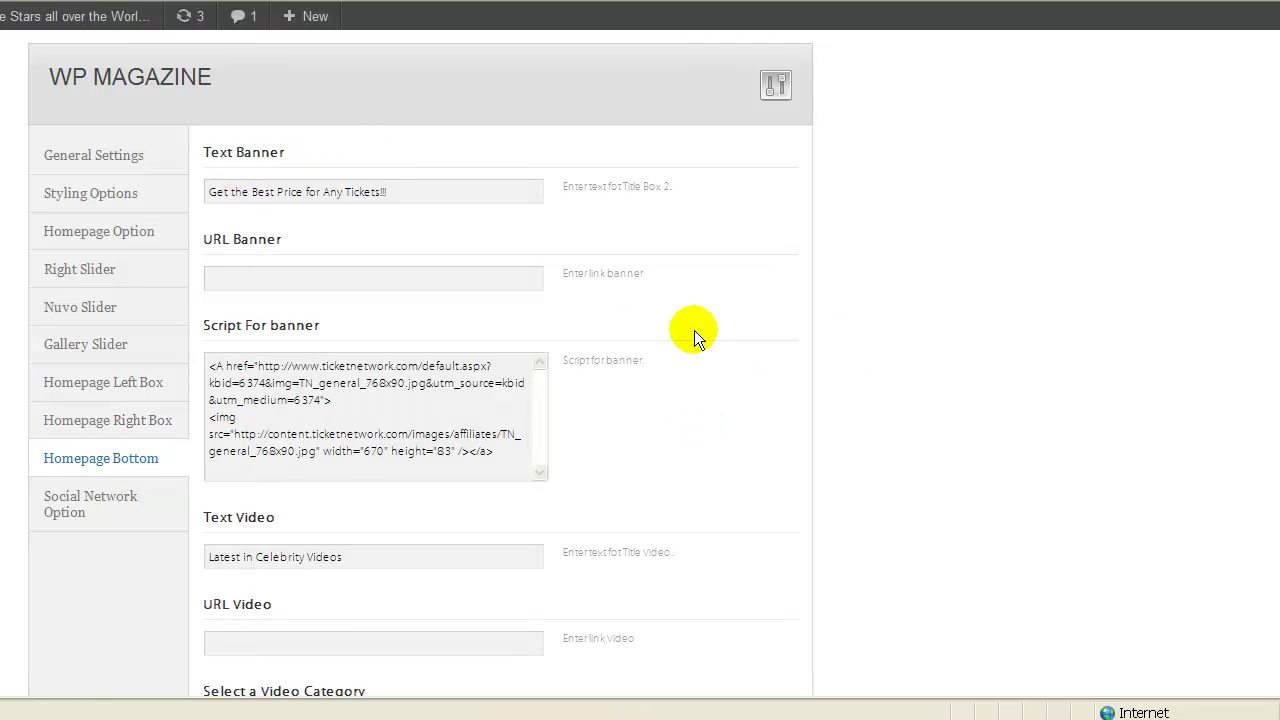
pyautogui.scroll(-2, 694, 330)
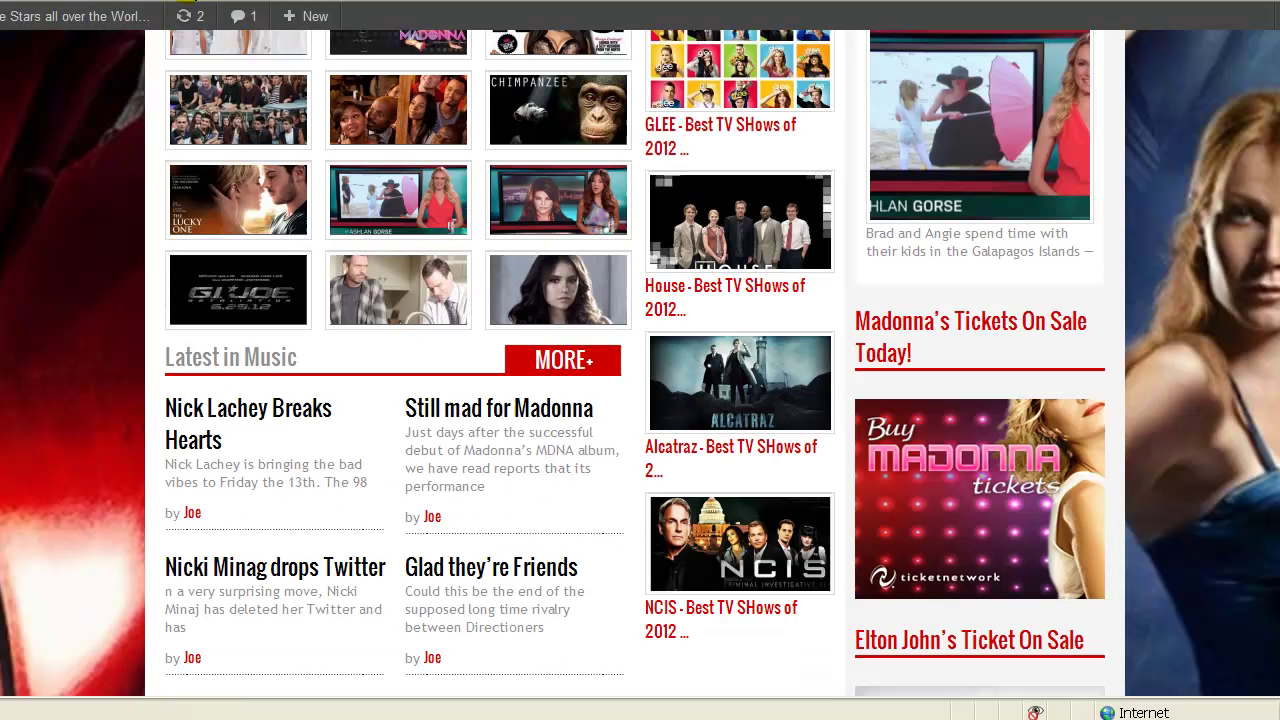
pyautogui.scroll(-5, 53, 329)
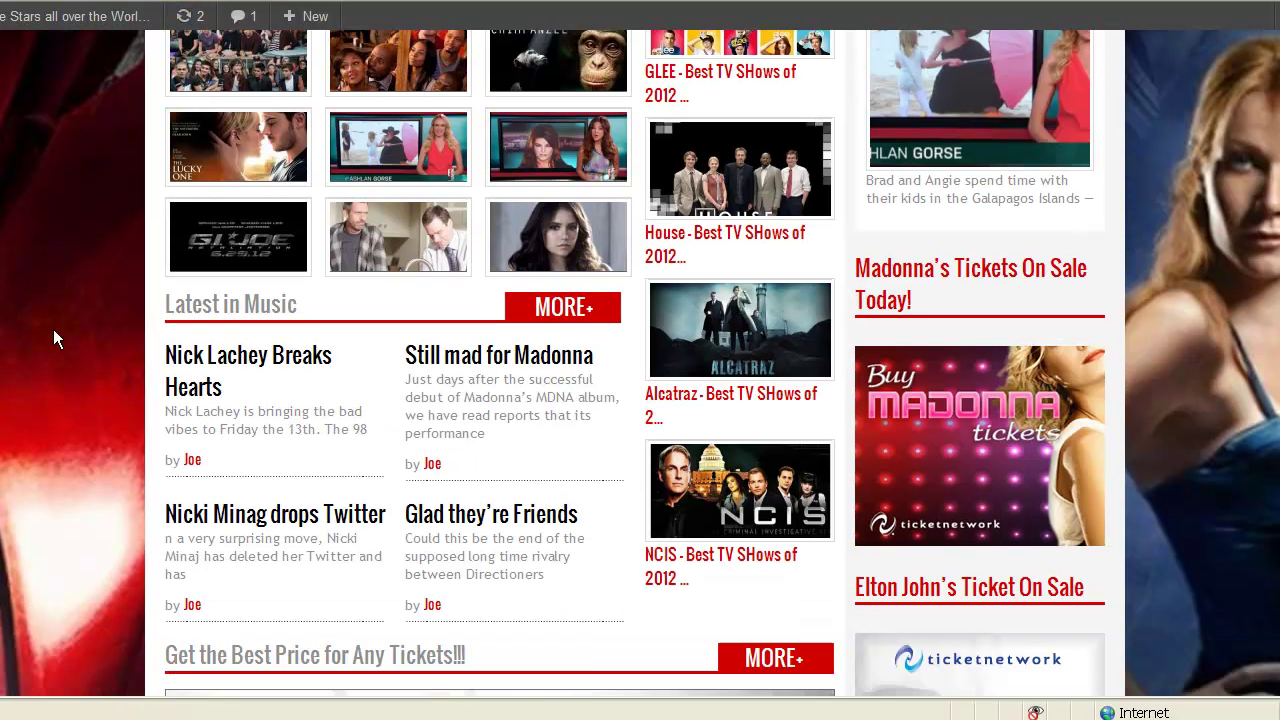
pyautogui.scroll(-5, 59, 327)
pyautogui.scroll(5, 59, 327)
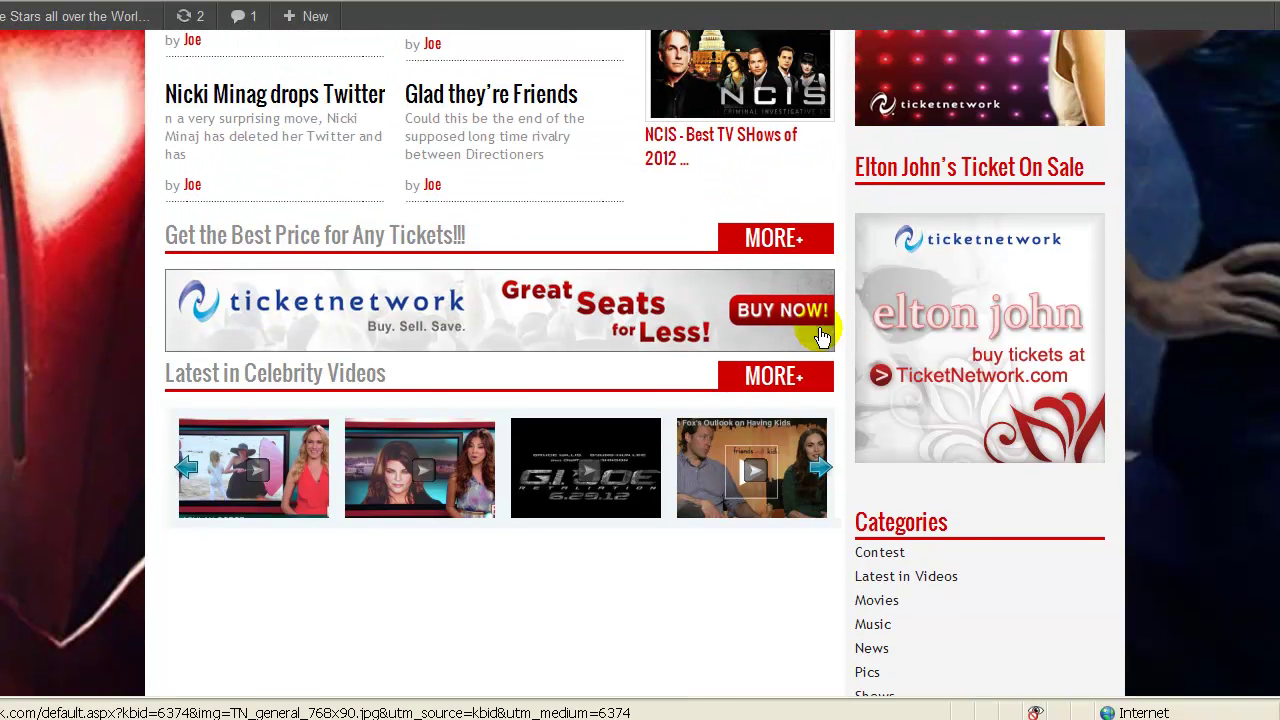
pyautogui.click(820, 467)
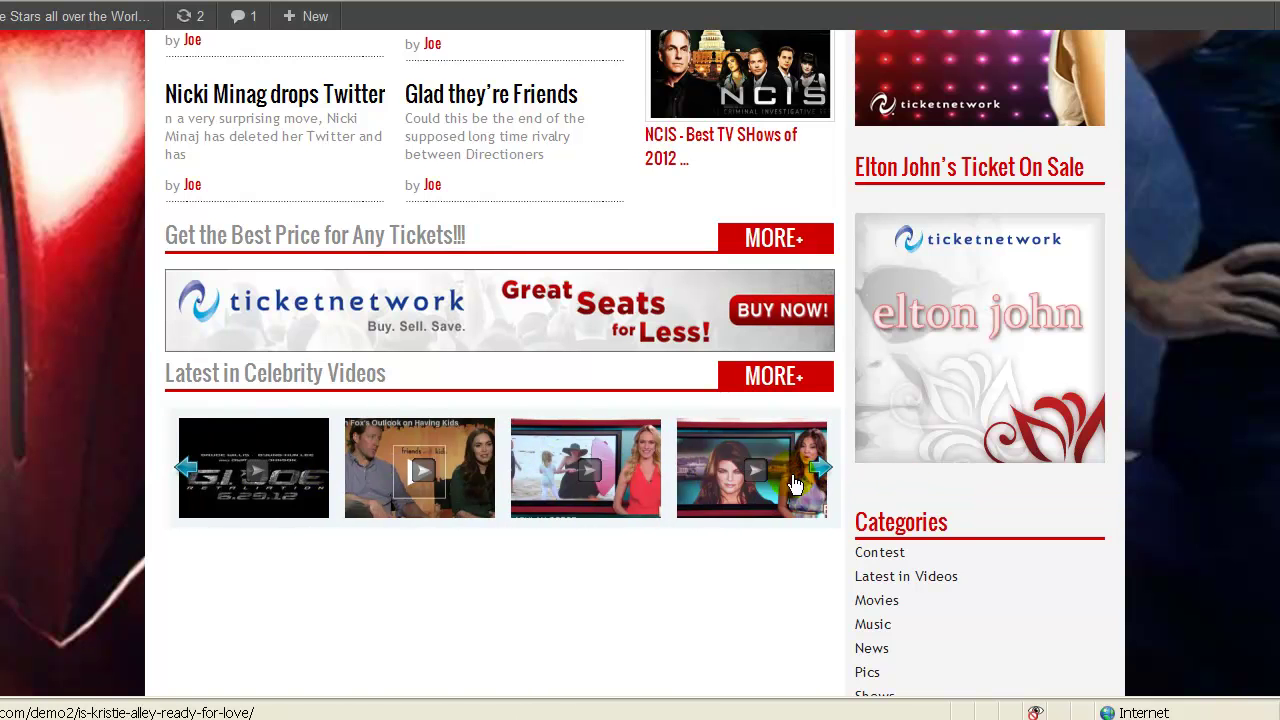
# Open the Social Network Option settings and examine the Facebook, YouTube, Twitter, LinkedIn and RSS URL fields
pyautogui.scroll(1, 320, 458)
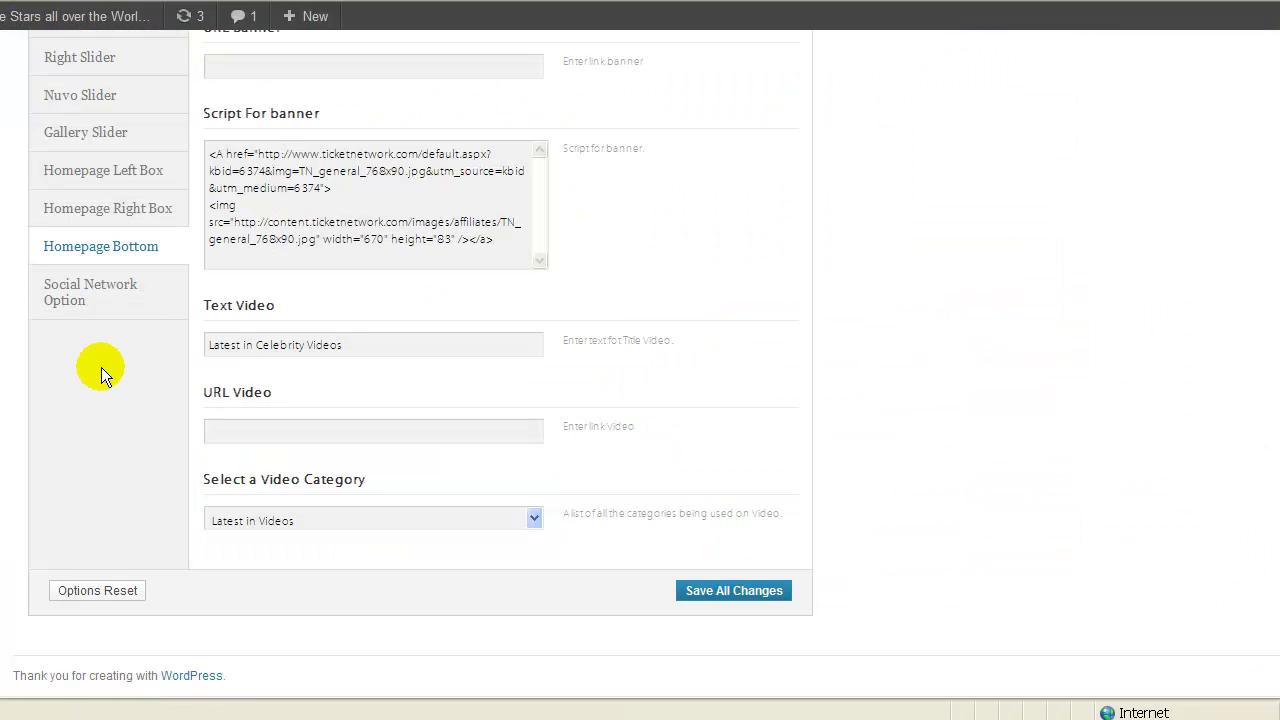
pyautogui.click(113, 301)
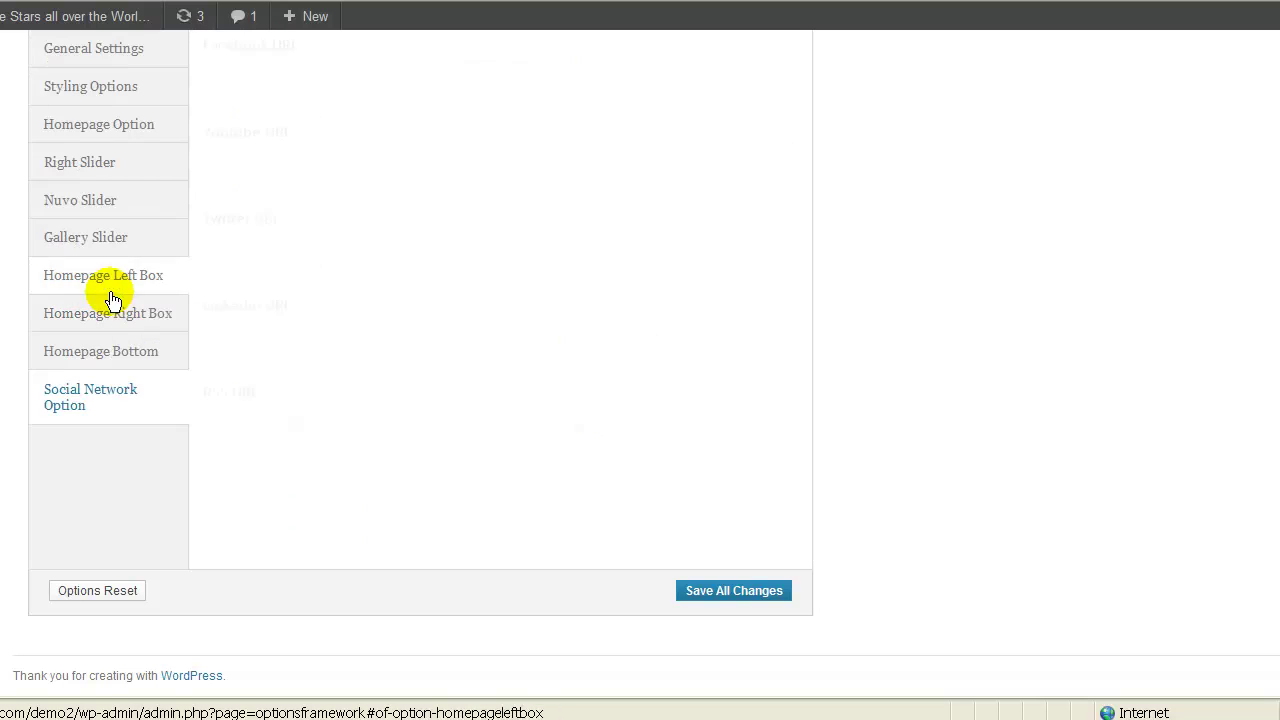
pyautogui.scroll(2, 662, 381)
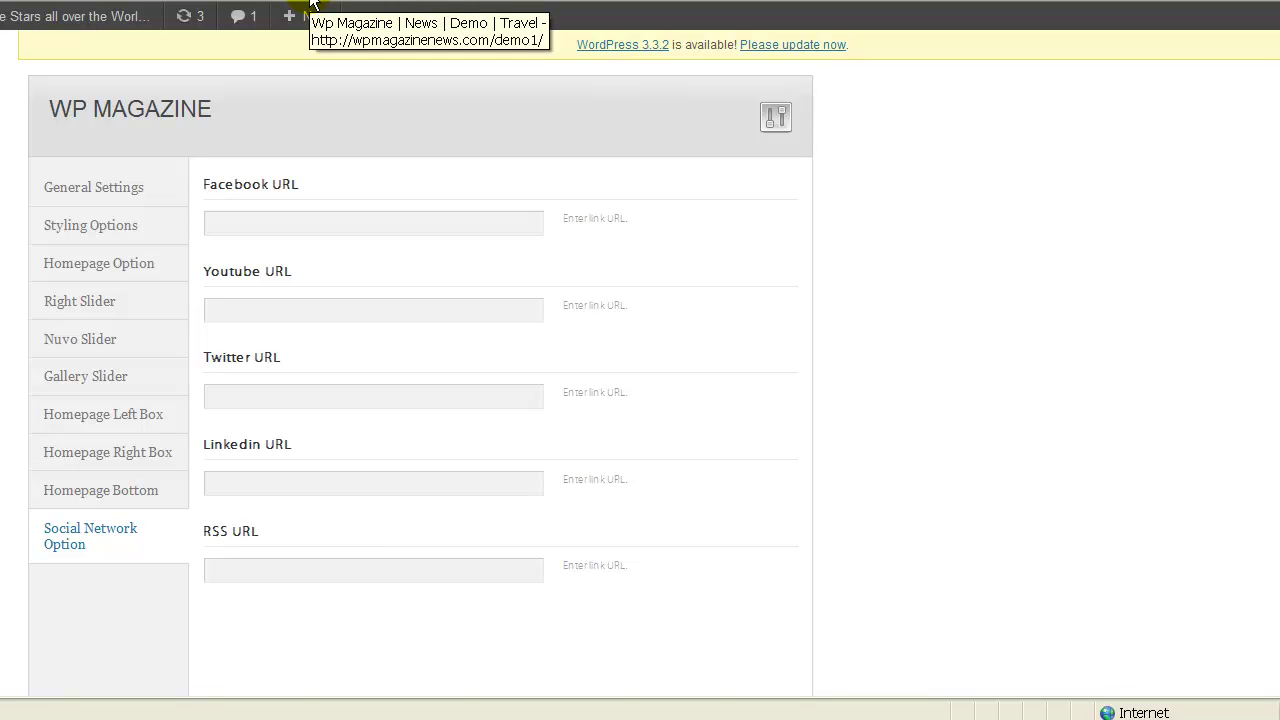
# Switch to the travel demo site and look over its whole homepage down to the footer, returning to the page start
pyautogui.click(313, 3)
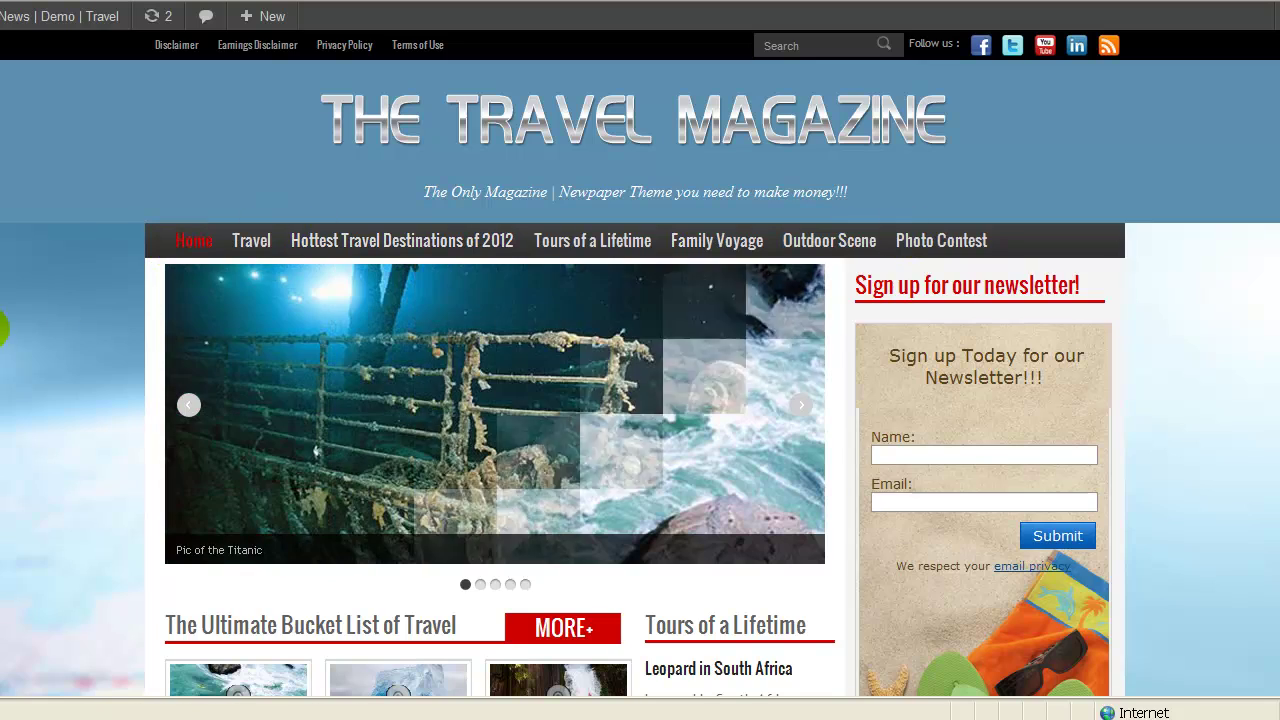
pyautogui.scroll(-13, 640, 400)
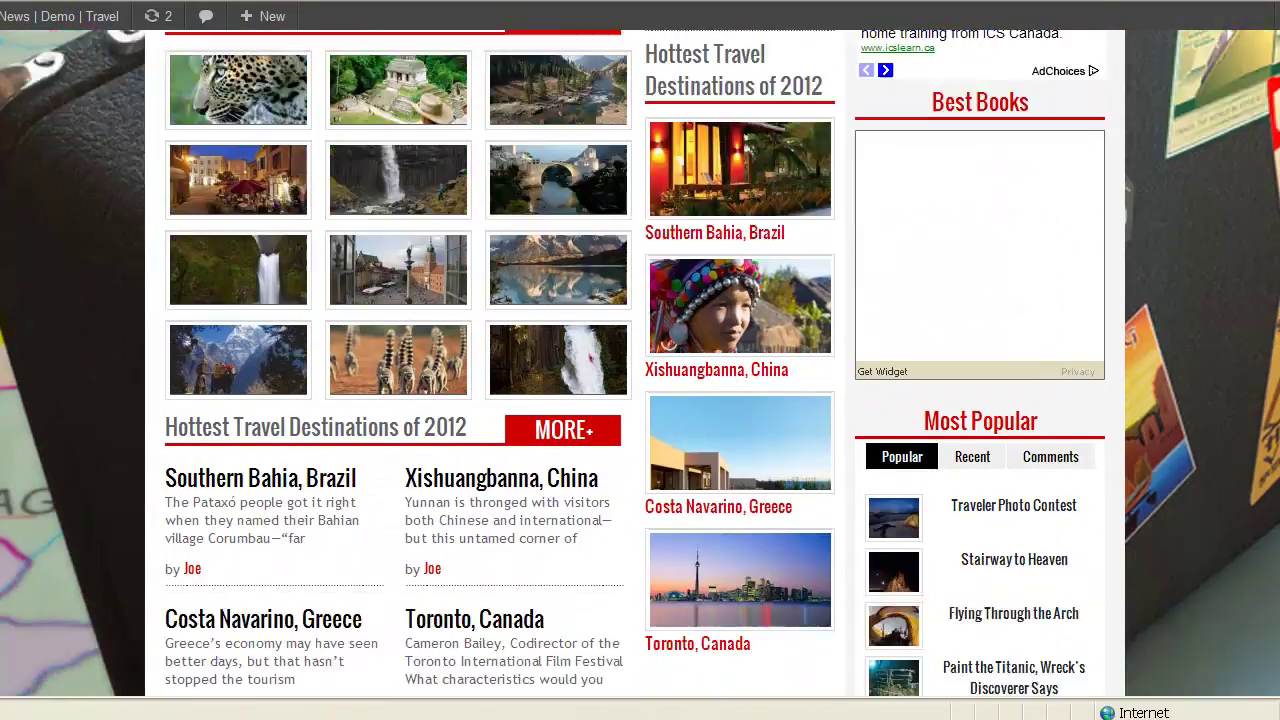
pyautogui.scroll(-10, 358, 578)
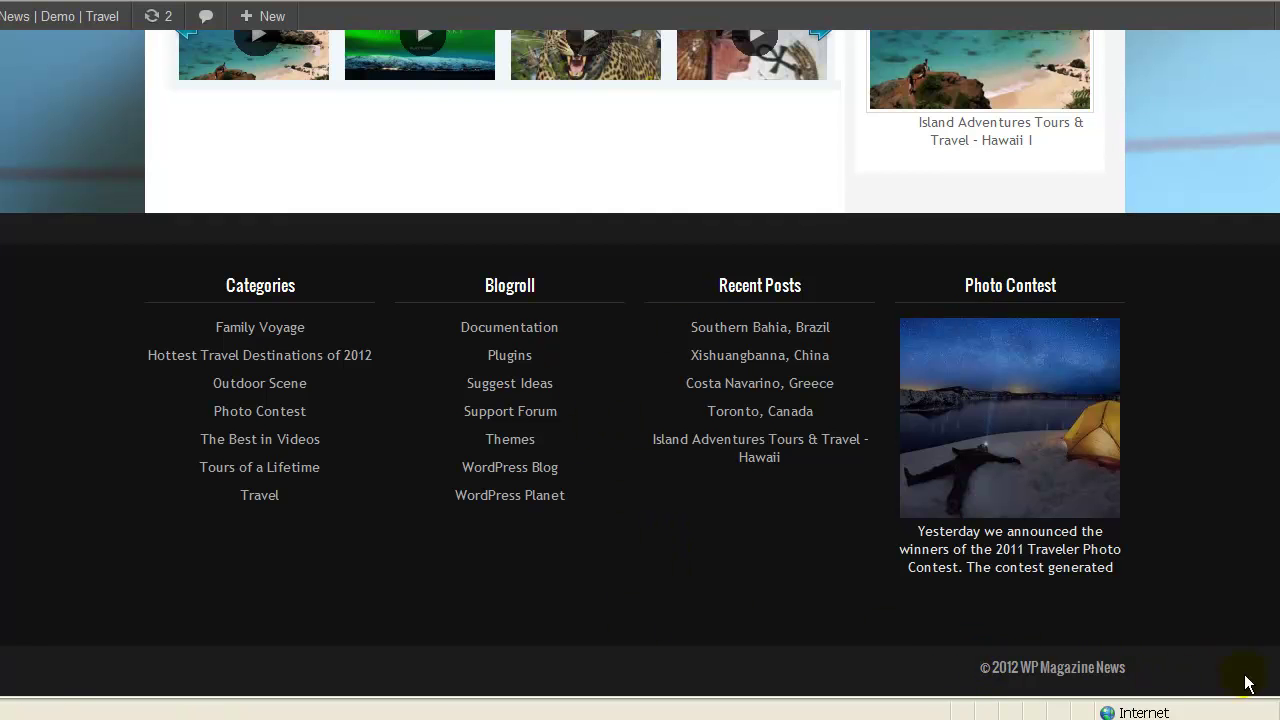
pyautogui.scroll(15, 406, 540)
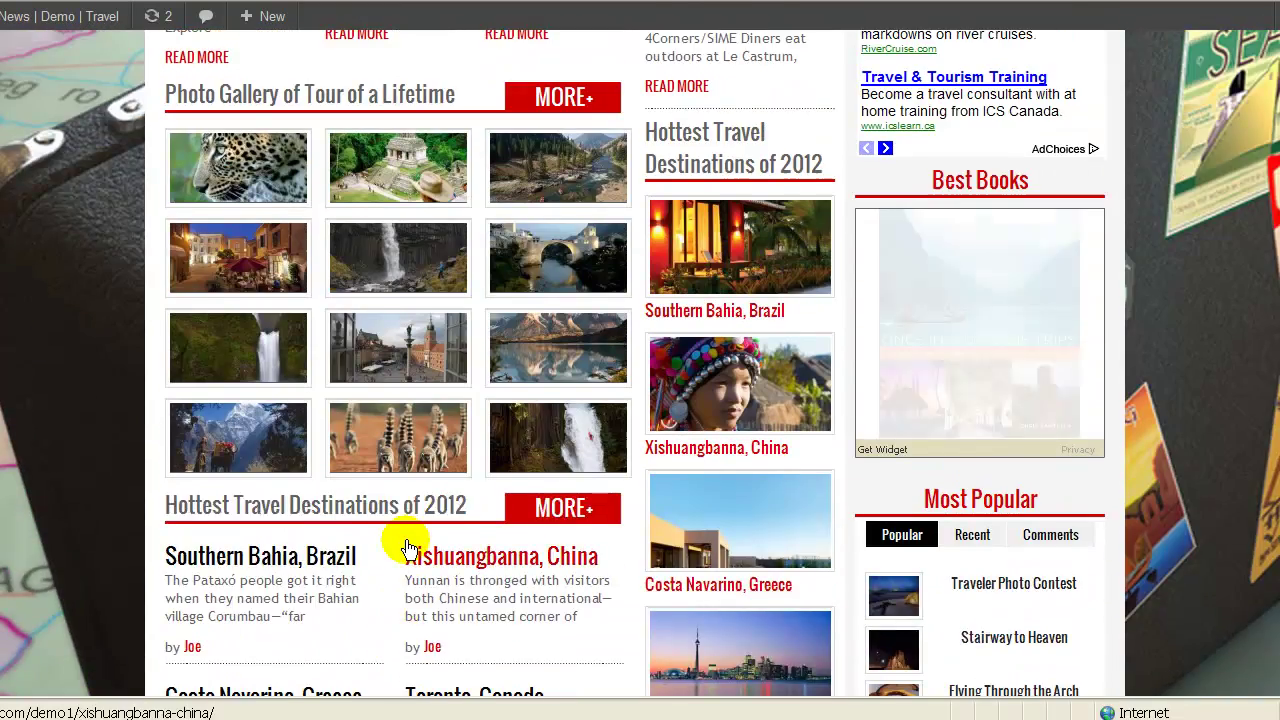
pyautogui.scroll(12, 406, 540)
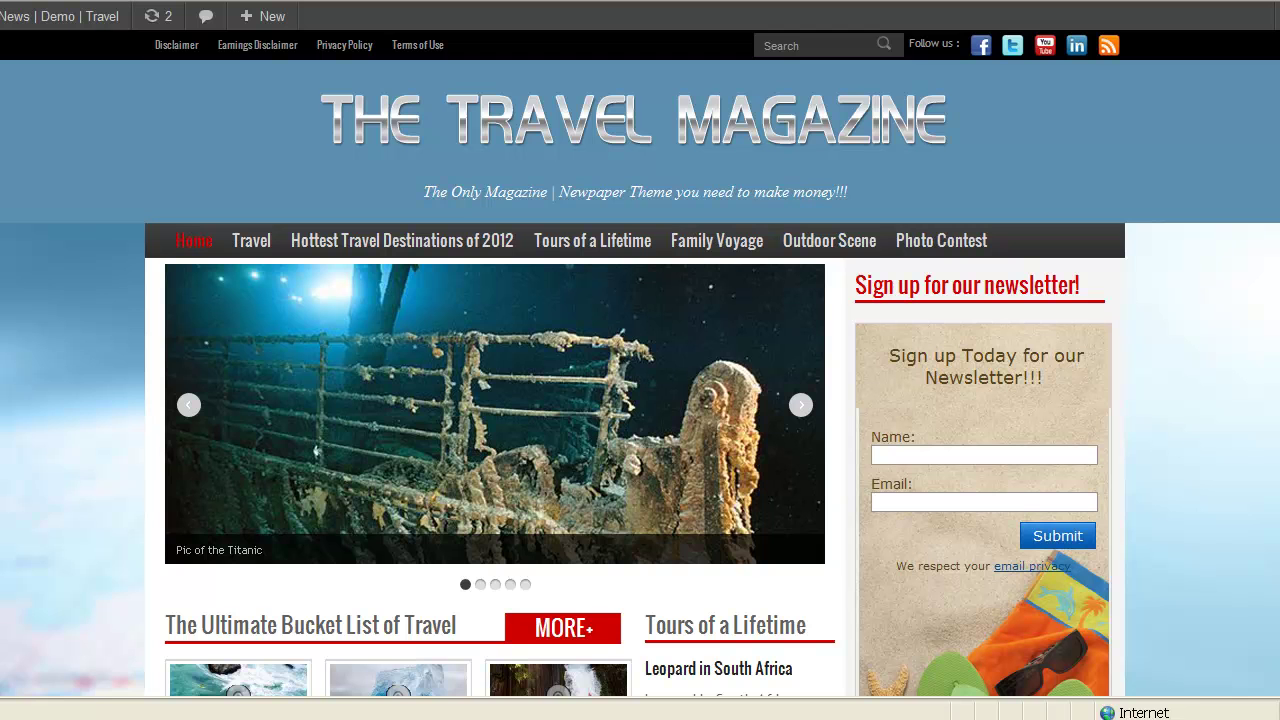
# Examine the travel homepage's bucket list, Family Voyage and photo gallery sections alongside the sidebar's vacation banner, sponsored links and book widget
pyautogui.scroll(-1, 640, 389)
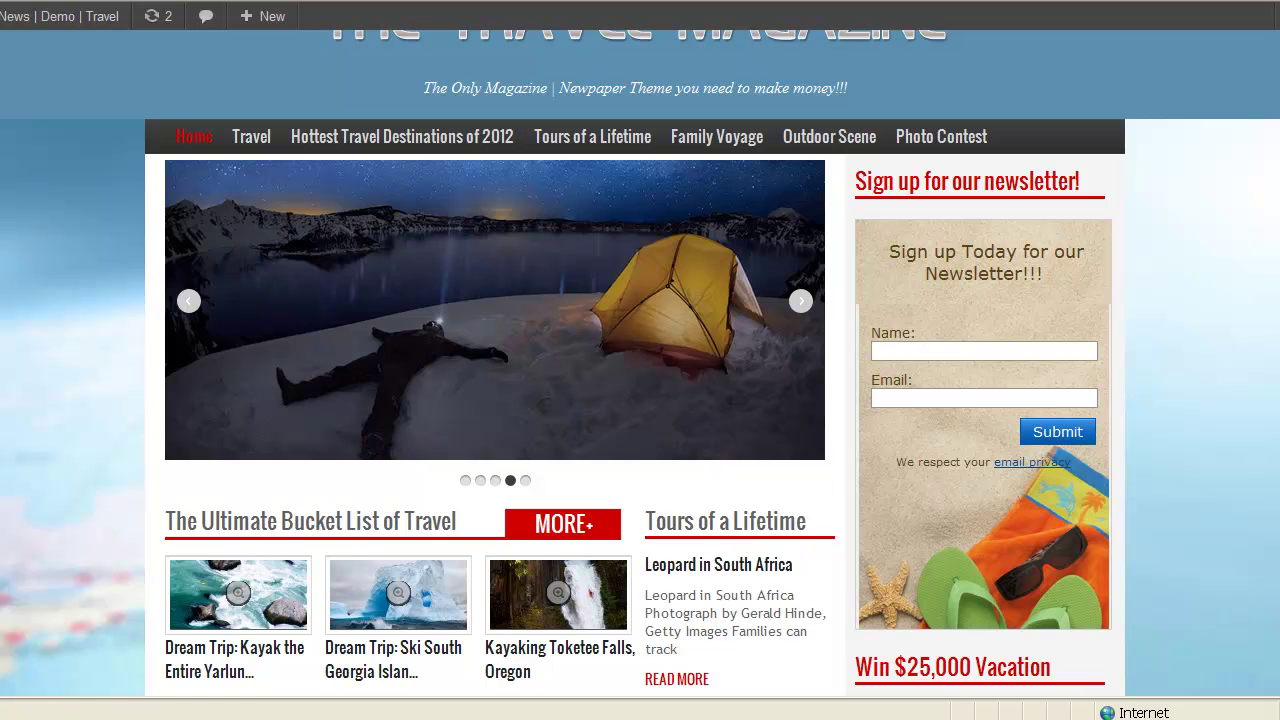
pyautogui.scroll(-5, 640, 389)
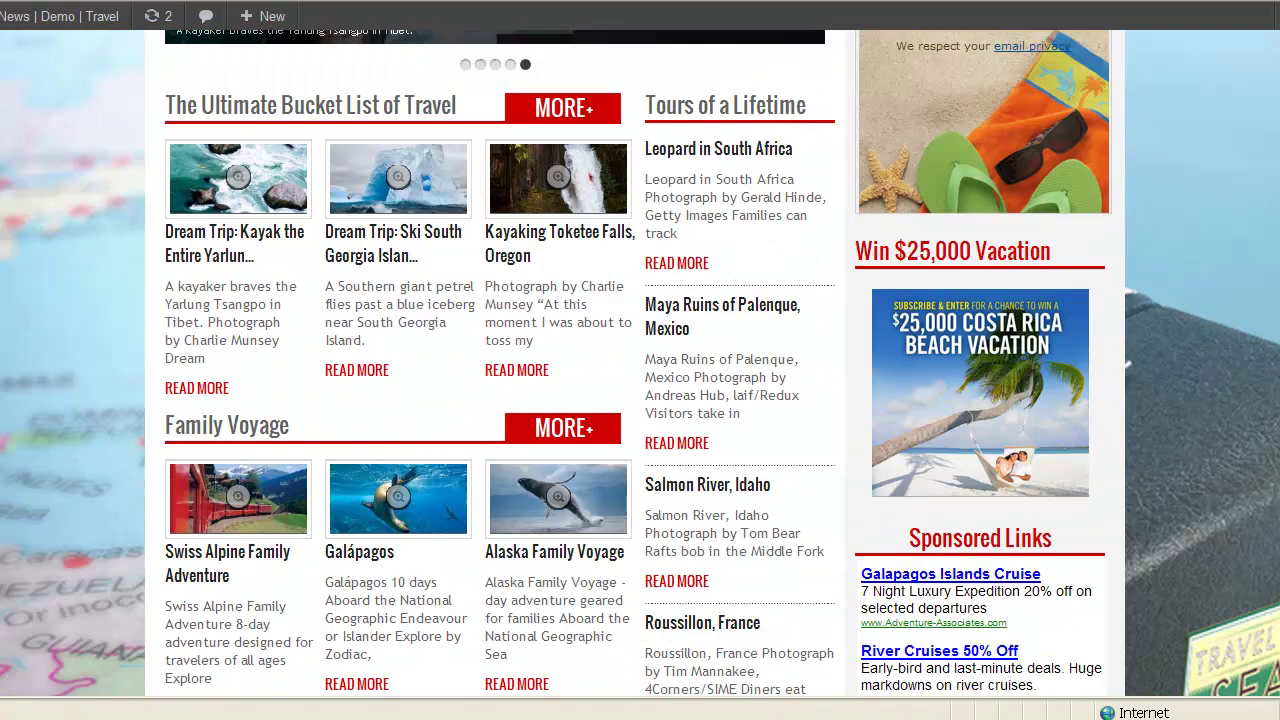
pyautogui.scroll(-2, 880, 545)
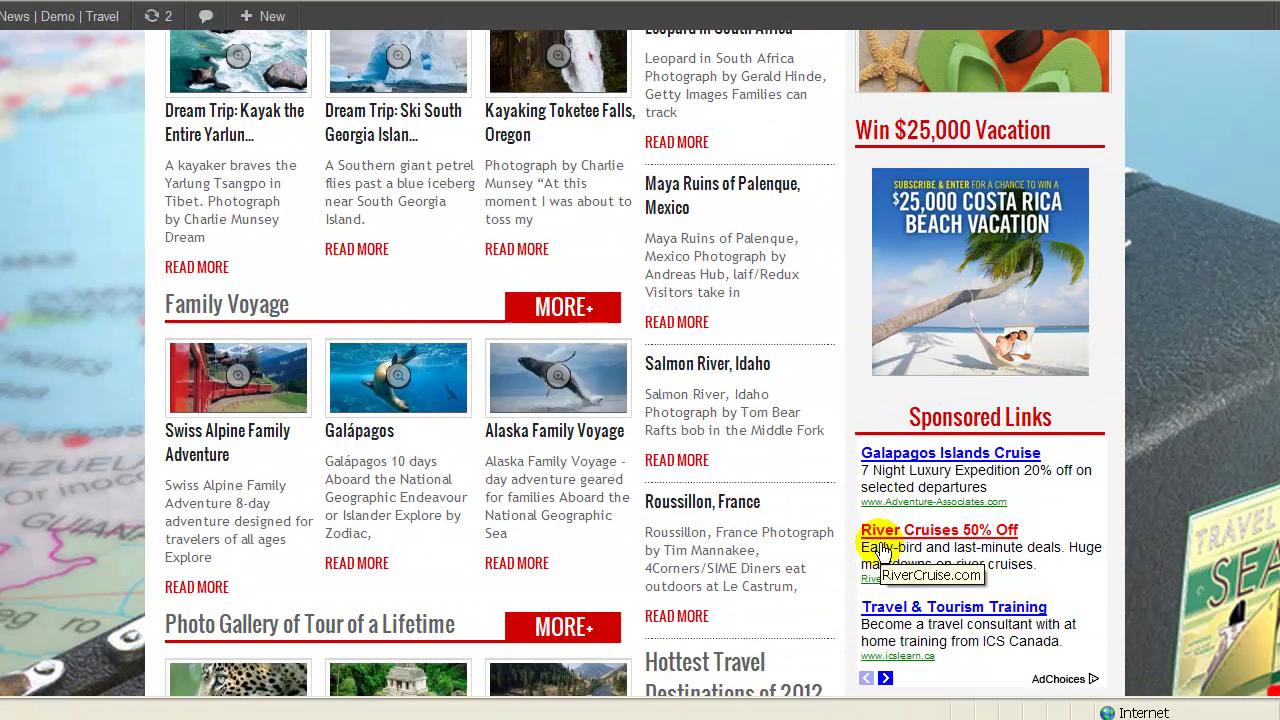
pyautogui.scroll(-3, 243, 580)
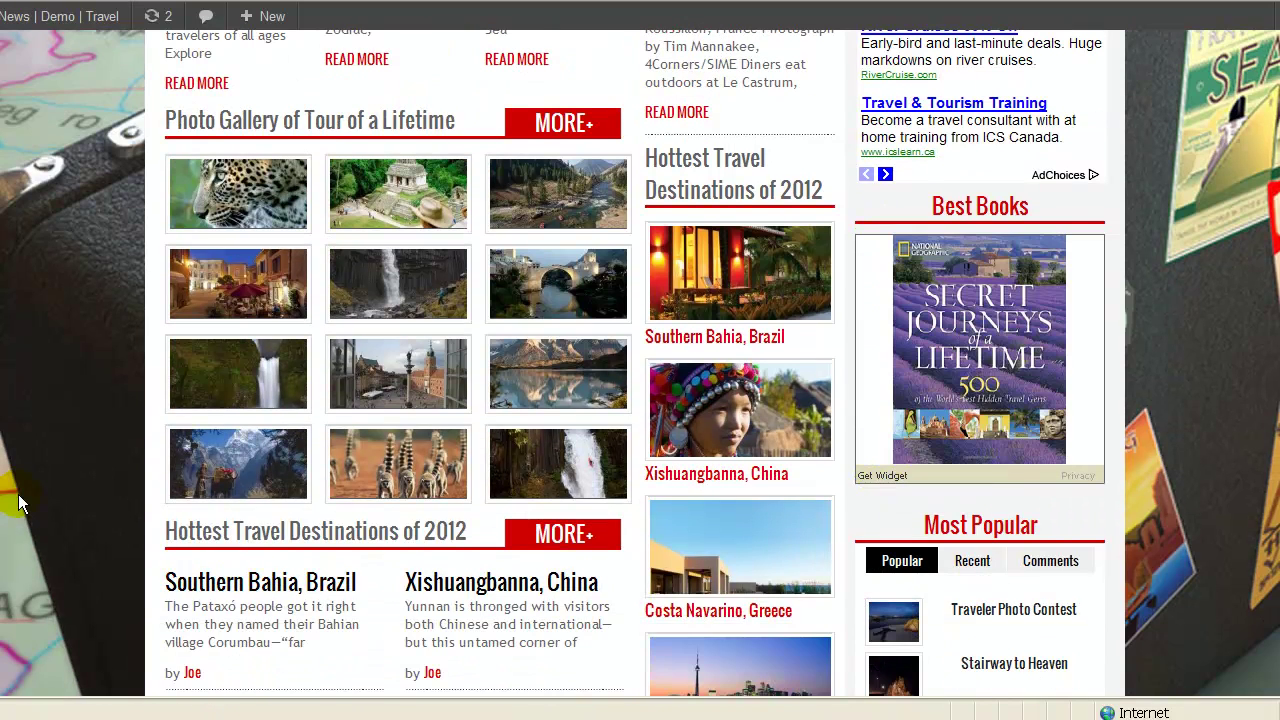
pyautogui.scroll(1, 22, 503)
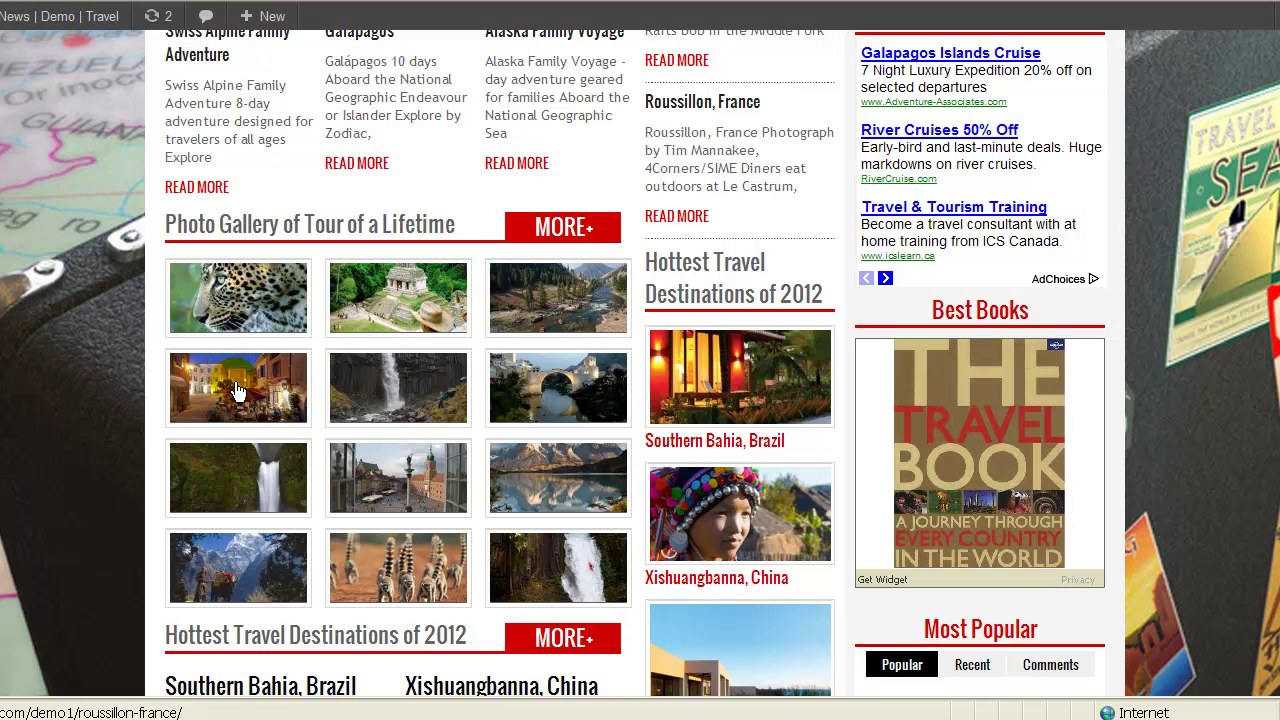
# Open the Leopard in South Africa post from the photo gallery and examine its ads, image and reply form
pyautogui.click(254, 320)
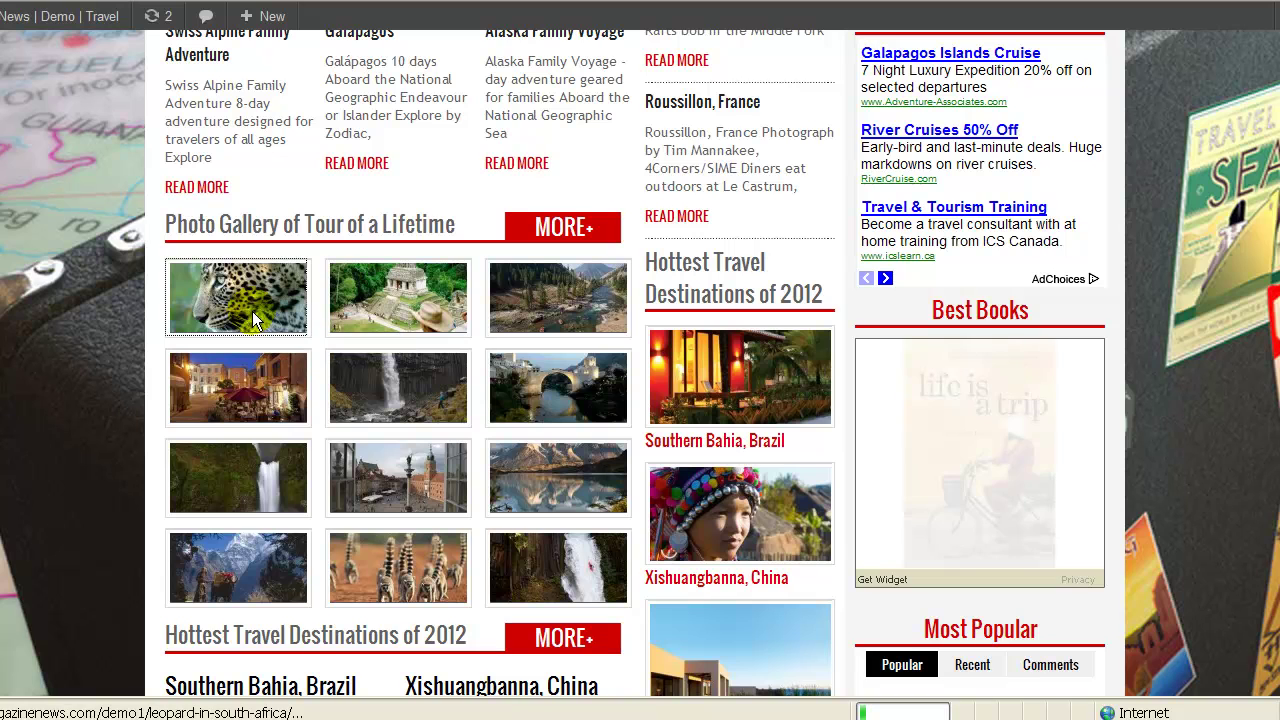
pyautogui.scroll(-3, 135, 393)
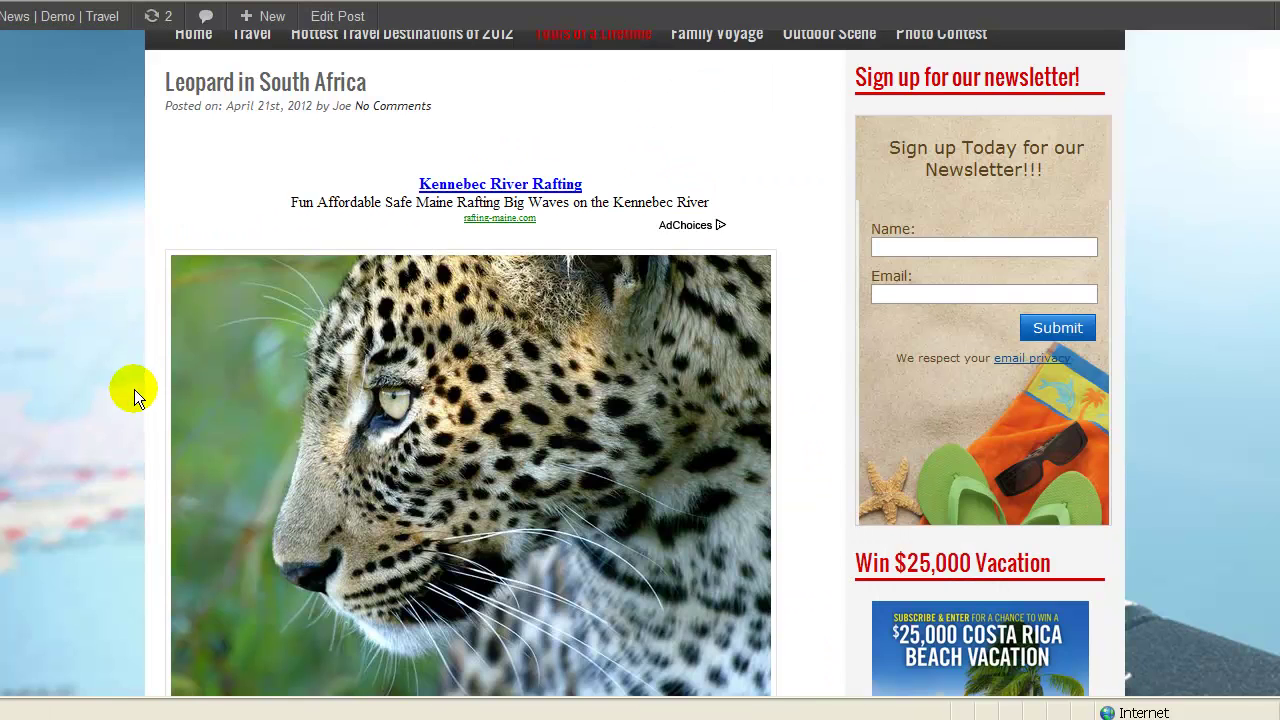
pyautogui.scroll(-5, 134, 389)
pyautogui.scroll(6, 134, 389)
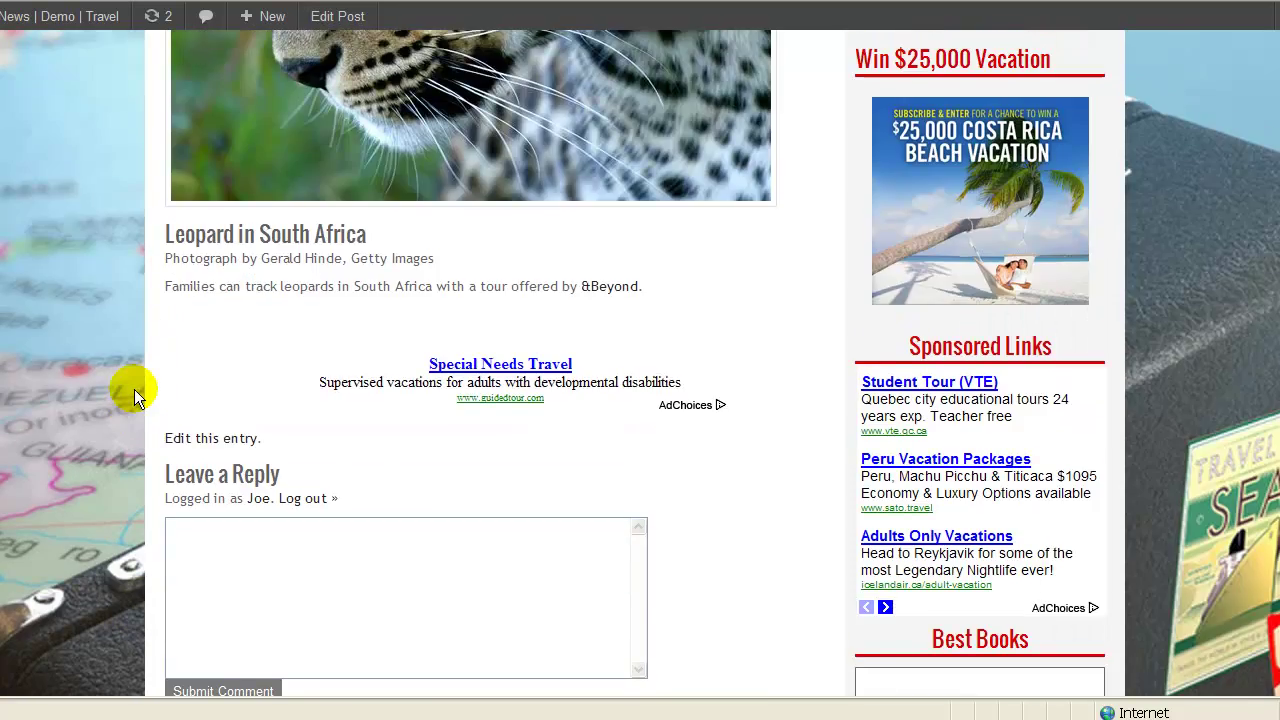
pyautogui.scroll(2, 166, 321)
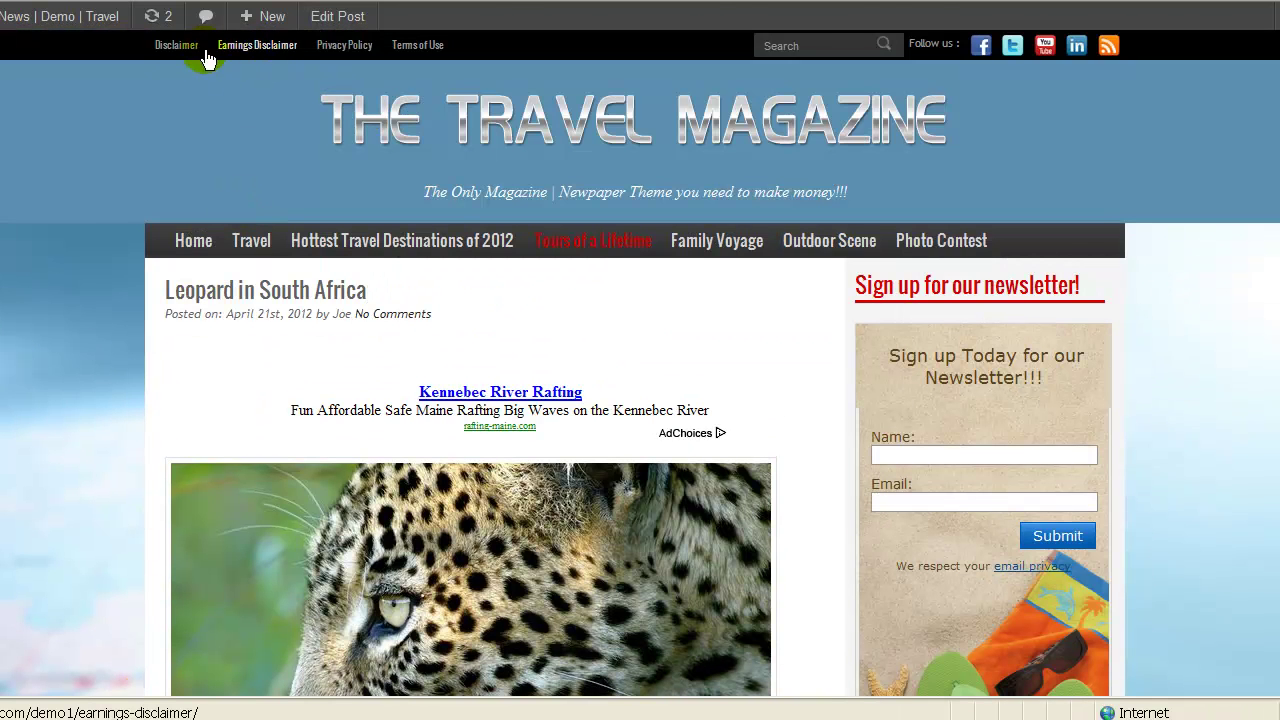
# Return to the travel demo's homepage and view its image slider and the sections below it
pyautogui.click(439, 143)
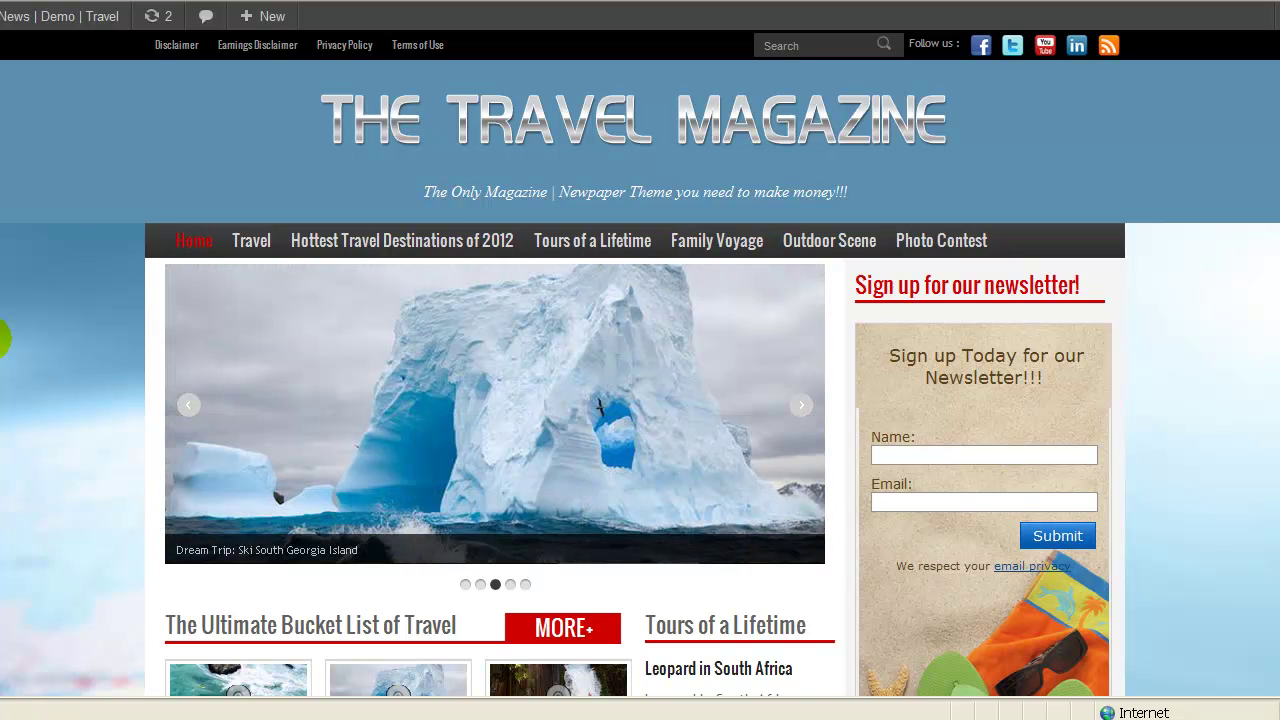
pyautogui.scroll(-2, 3, 342)
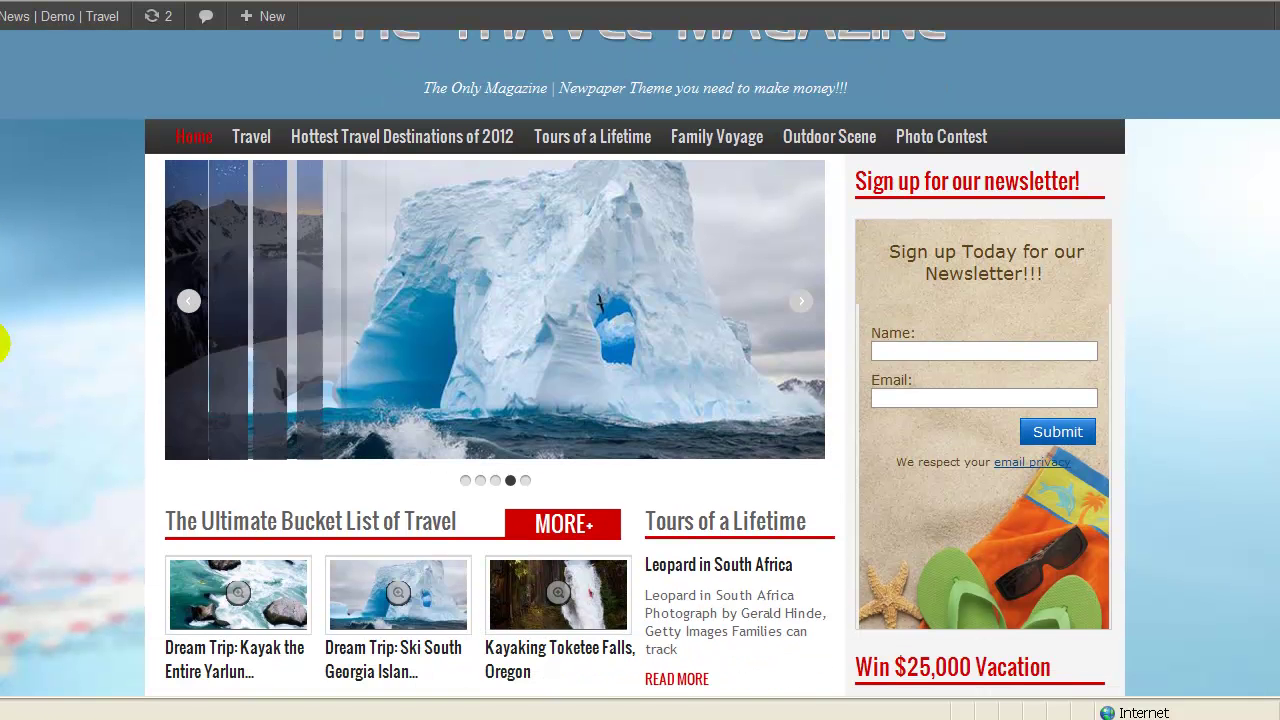